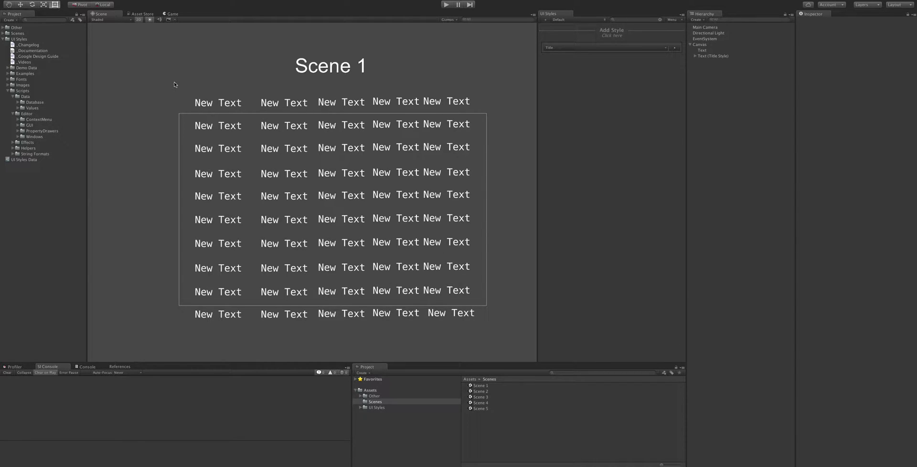
Expand the Title style's settings in UI Styles, then collapse it again
left_click(603, 47)
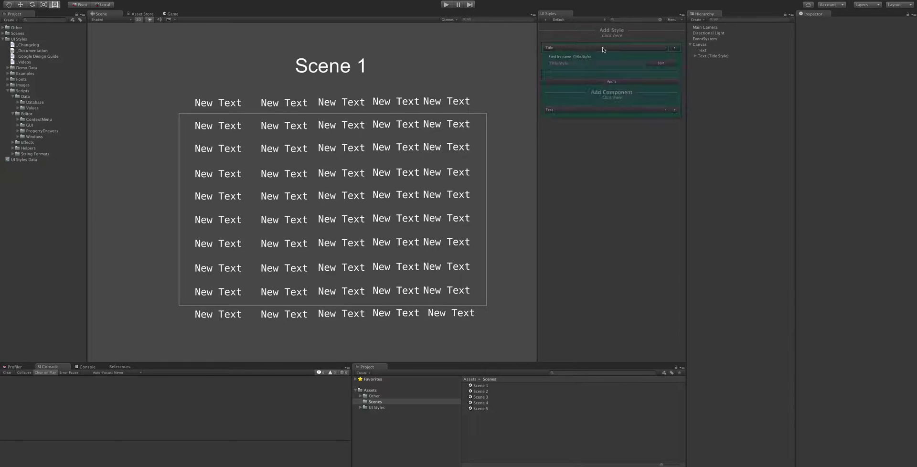
left_click(603, 47)
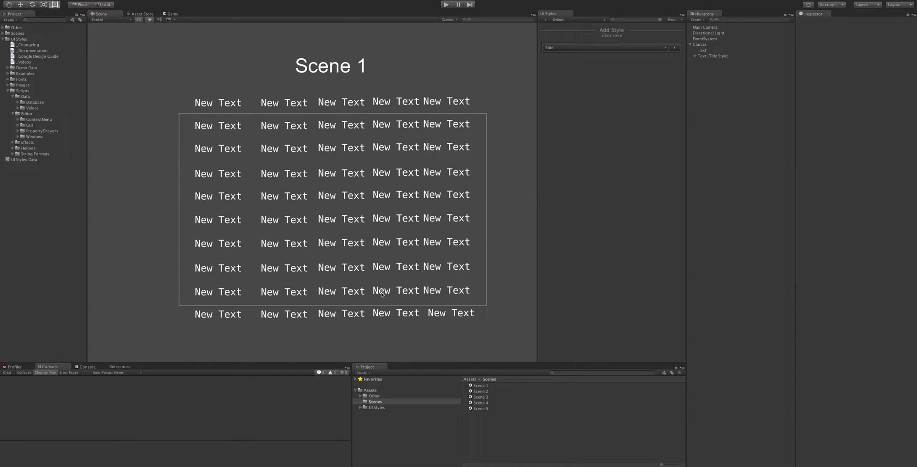
Set the Title style's Text font colour to bright green and apply it to Scene 1's labels
left_click(592, 47)
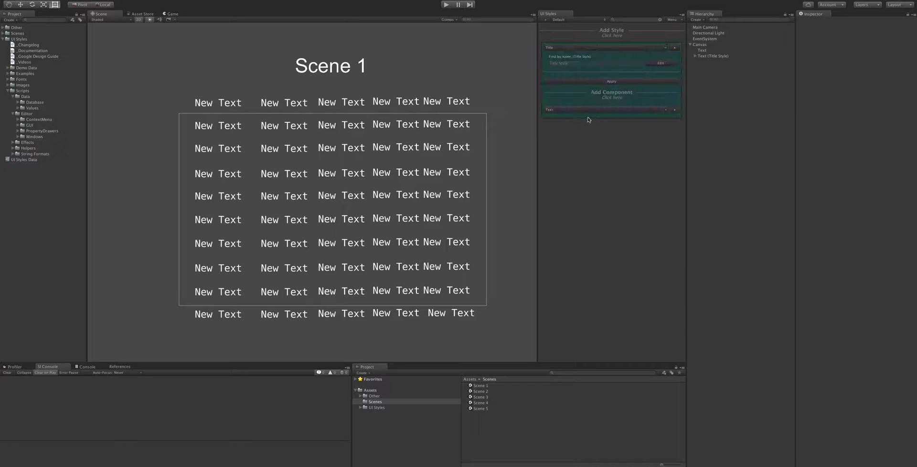
left_click(577, 109)
left_click(628, 273)
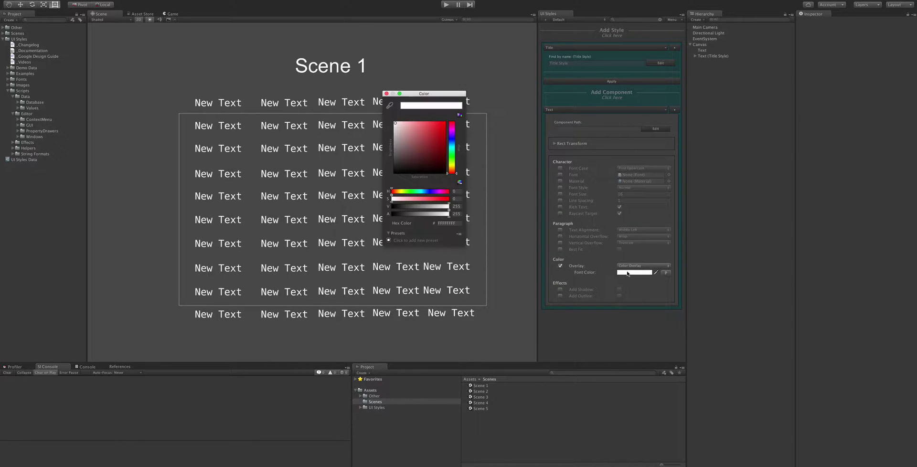
left_click(449, 154)
left_click(441, 138)
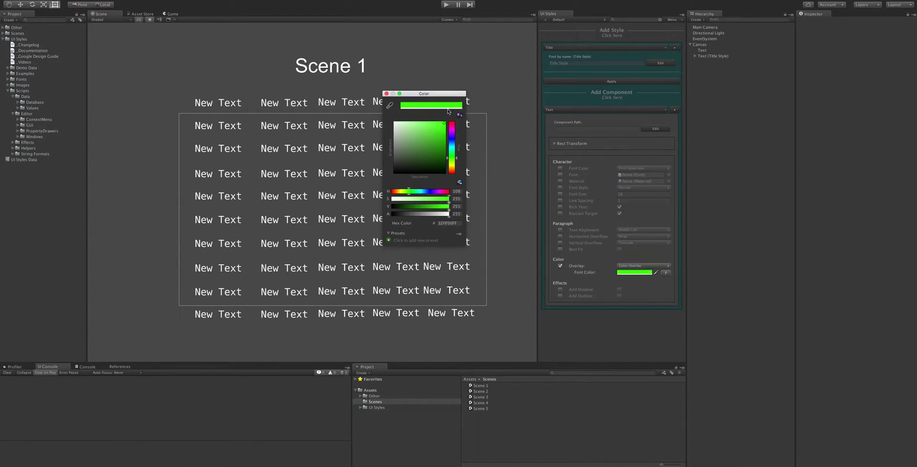
left_click(387, 93)
left_click(562, 80)
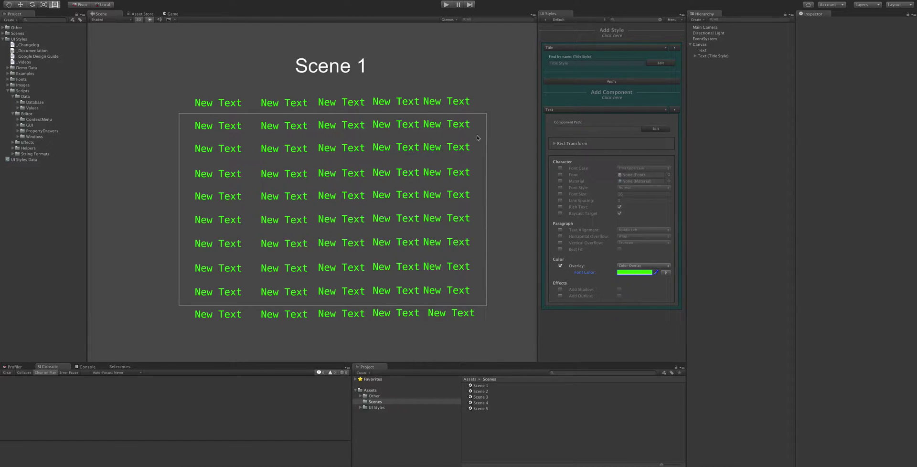
left_click(570, 108)
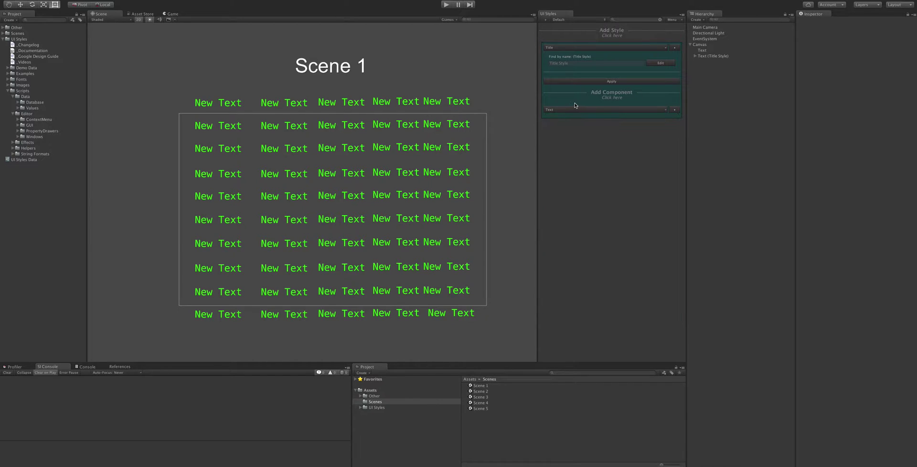
Save Scene 1's changes and open Scene 3, framing its larger grid of green labels
double_click(492, 391)
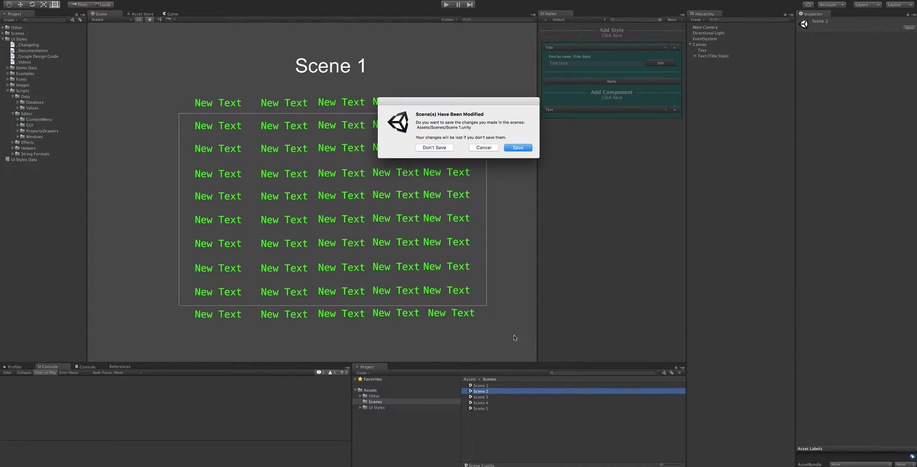
left_click(516, 148)
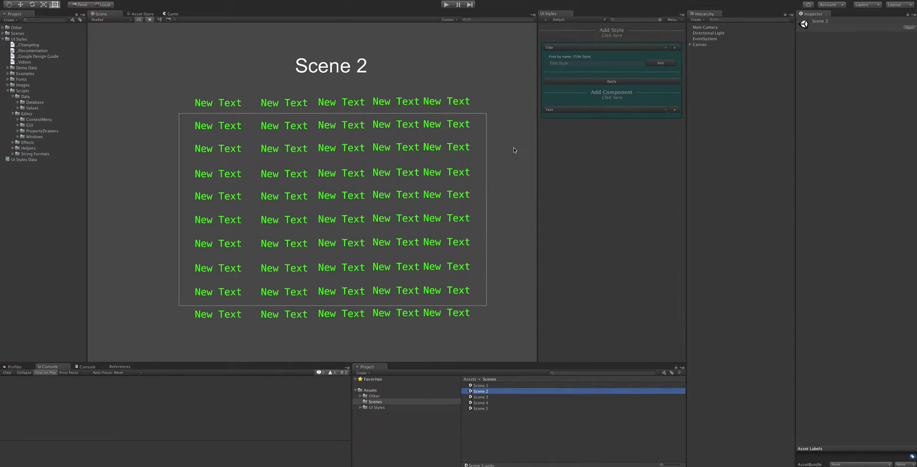
left_click(491, 397)
double_click(494, 397)
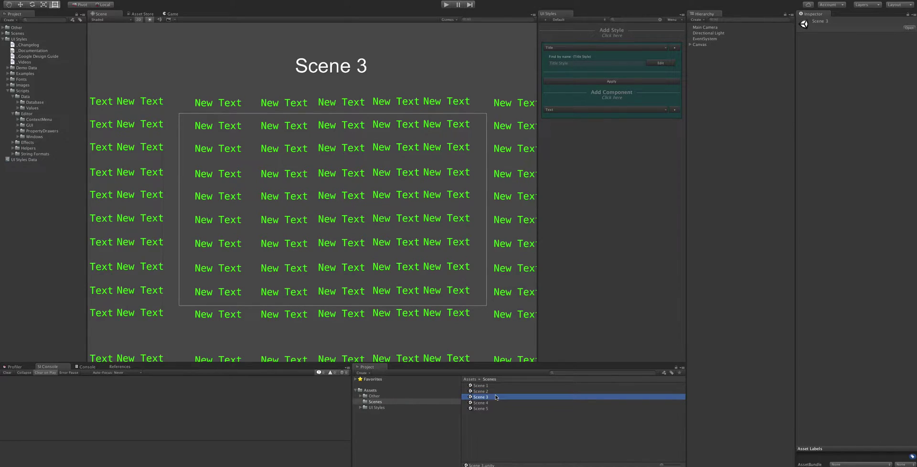
scroll(372, 237, "down", 10)
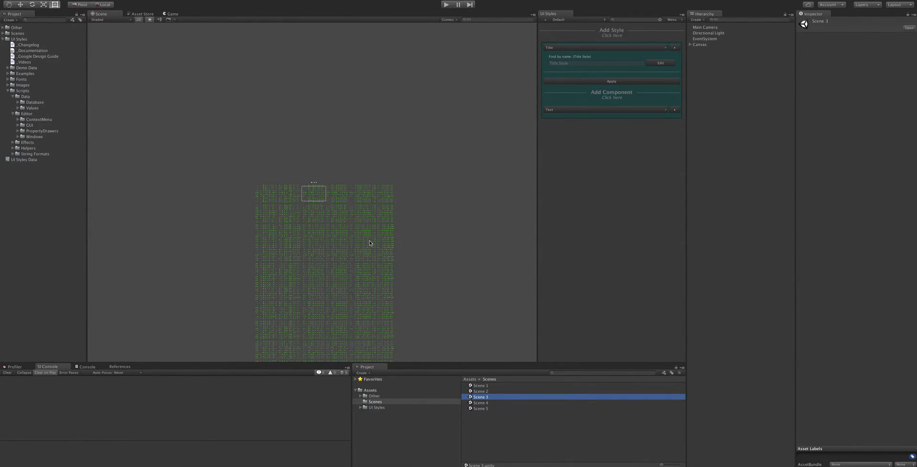
mouse_move(369, 240)
middle_mouse_down()
mouse_move(374, 78)
mouse_move(366, 227)
middle_mouse_up()
scroll(321, 180, "up", 8)
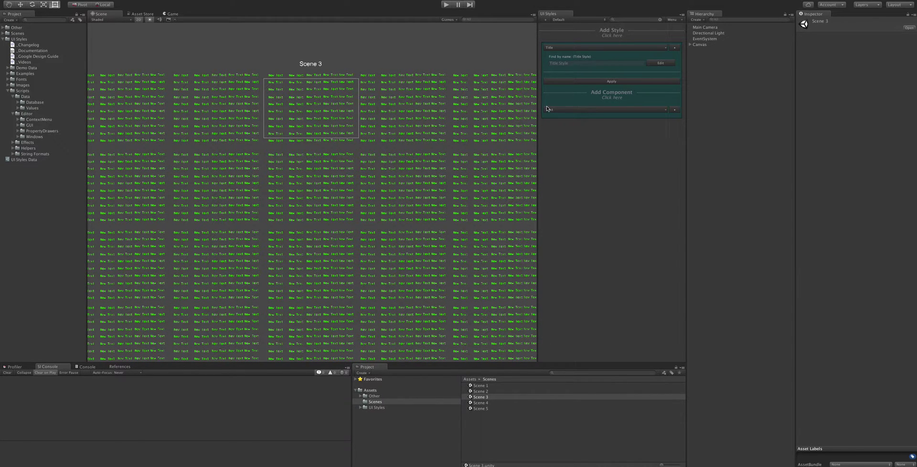
Change the Title style's font colour to white and apply it to Scene 3
left_click(558, 110)
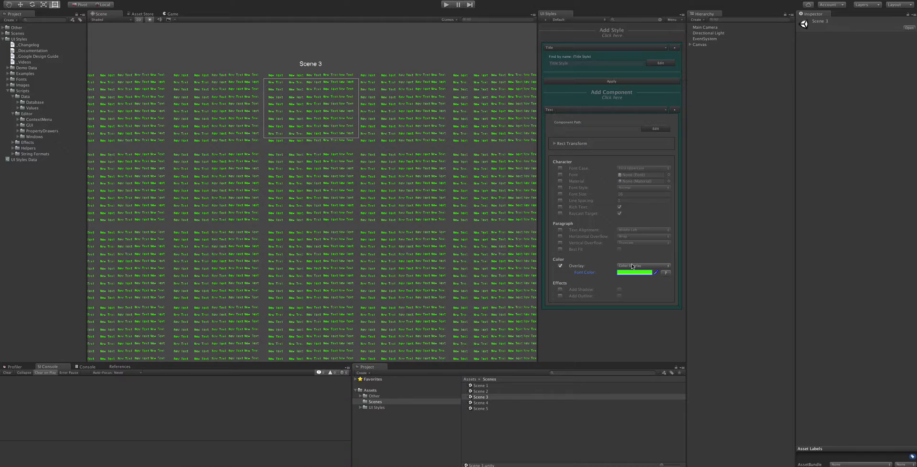
left_click(634, 273)
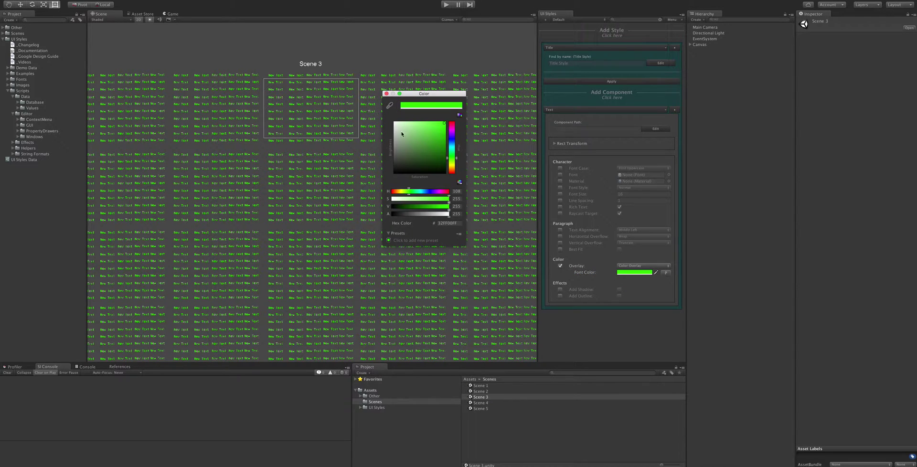
left_click_drag(401, 131, 399, 128)
left_click(386, 94)
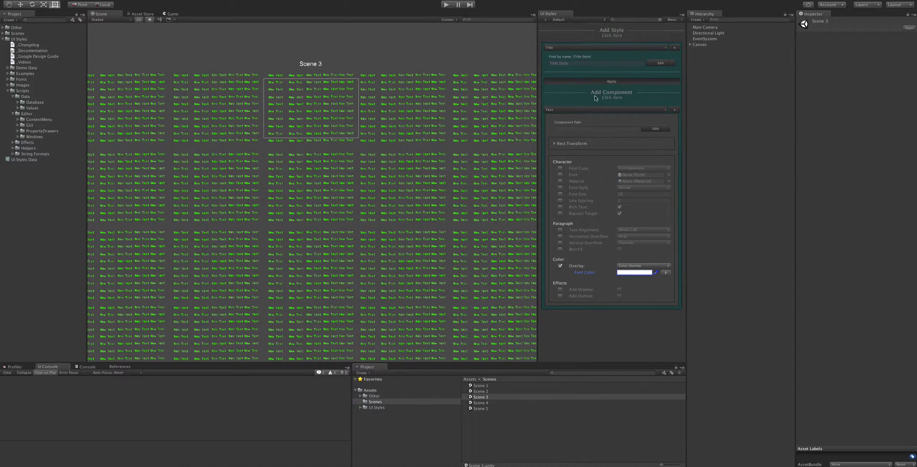
left_click(612, 81)
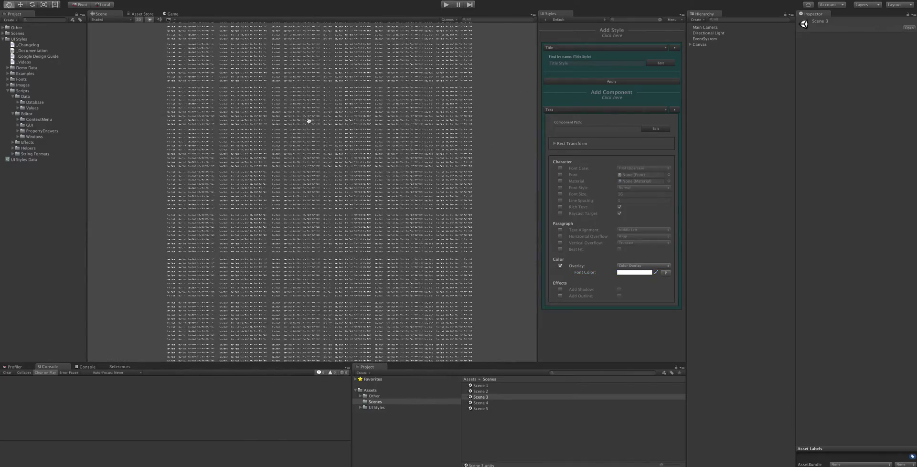
Zoom and pan around Scene 3 to inspect the white labels, switching to the Rect tool
scroll(330, 123, "up", 5)
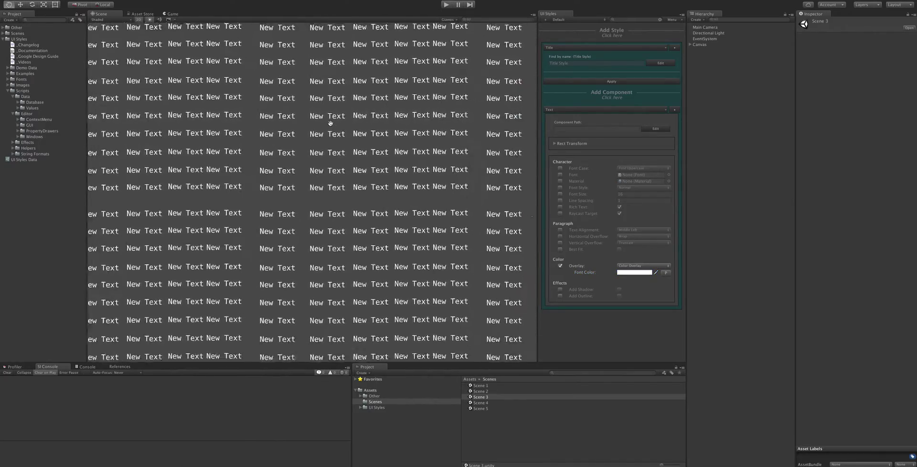
scroll(330, 123, "down", 10)
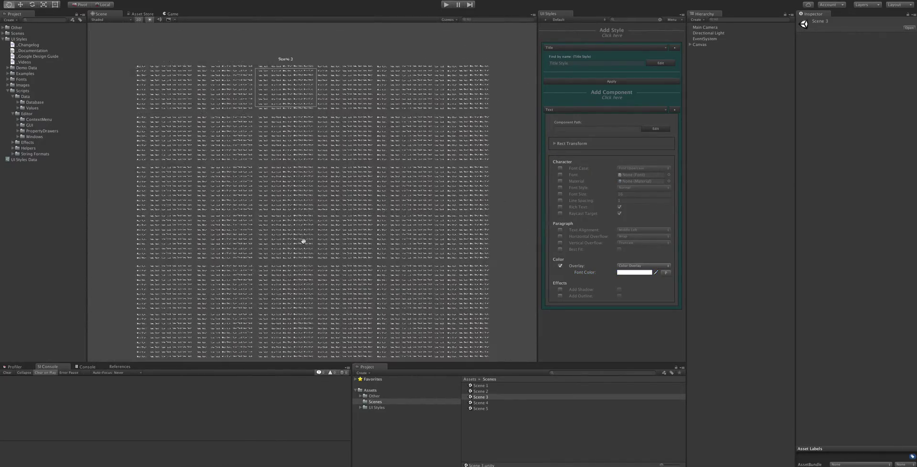
scroll(303, 108, "up", 5)
scroll(301, 157, "down", 3)
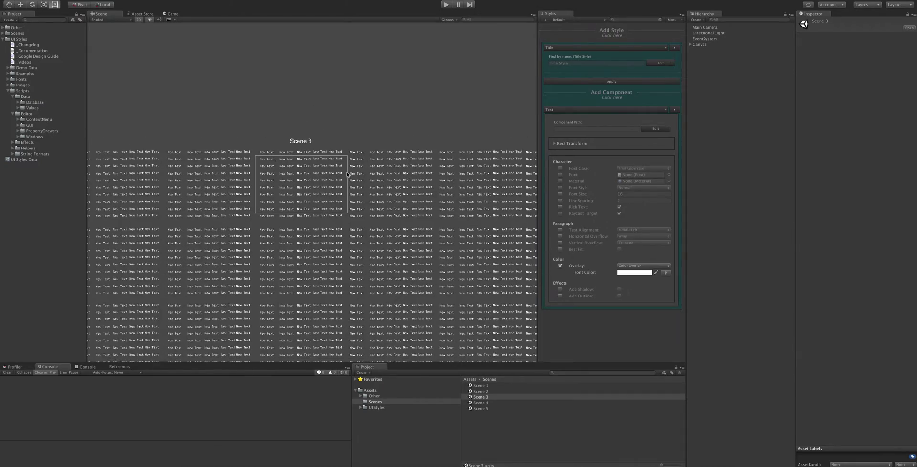
left_click(361, 147)
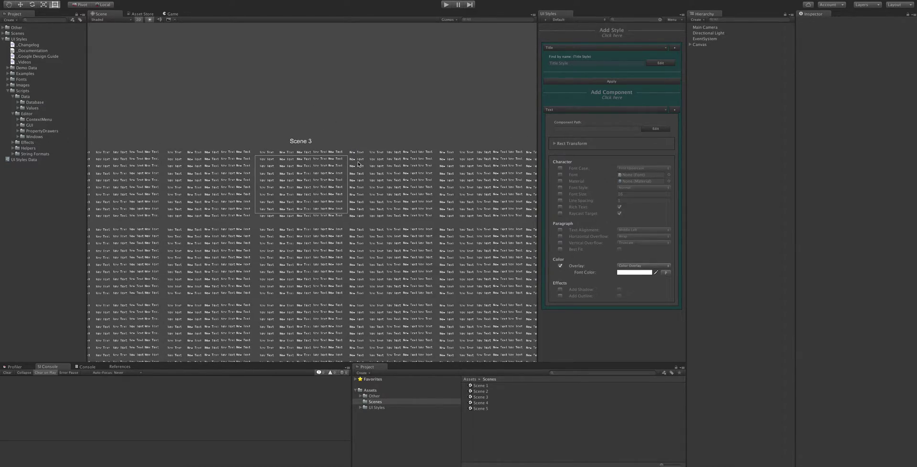
scroll(359, 164, "up", 6)
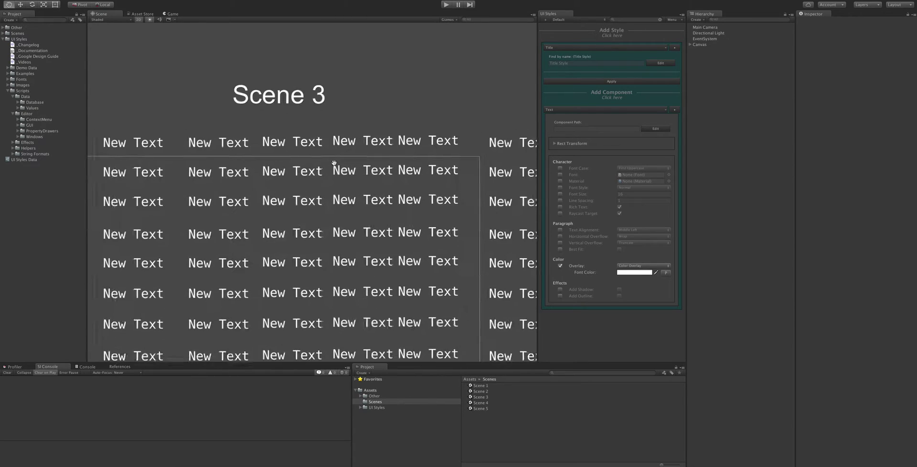
scroll(334, 163, "down", 2)
left_click_drag(334, 217, 332, 147)
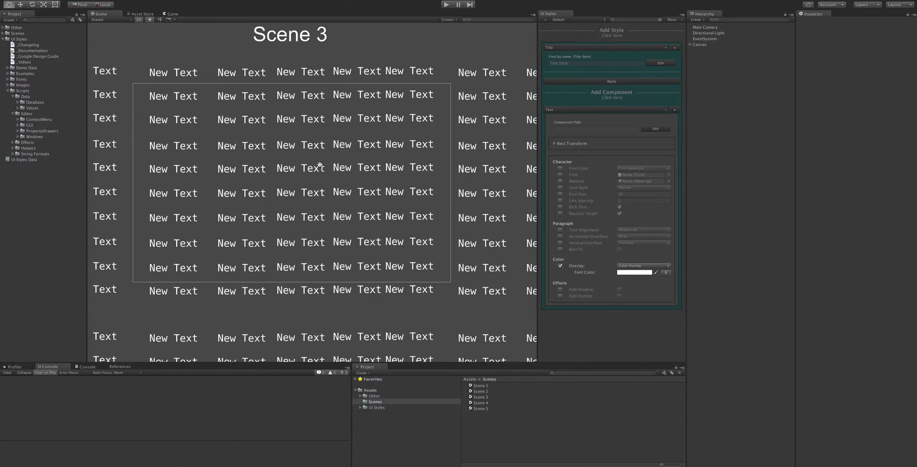
key("t")
scroll(306, 158, "down", 10)
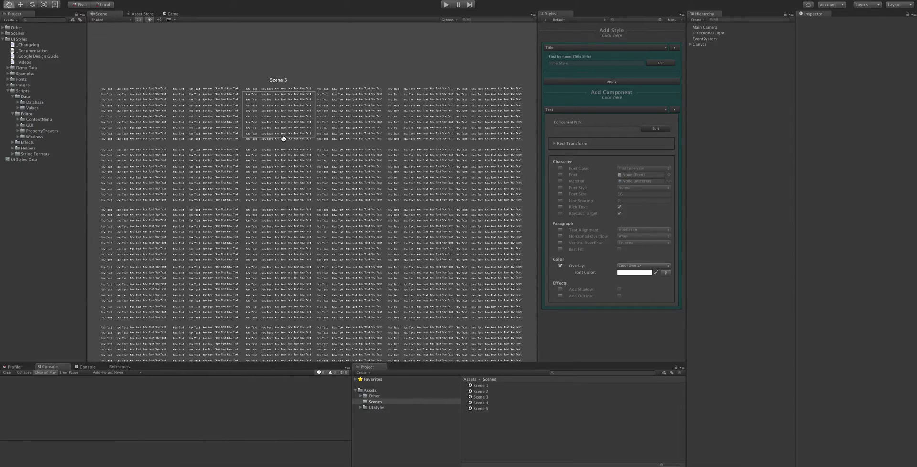
scroll(283, 139, "down", 2)
scroll(282, 138, "up", 5)
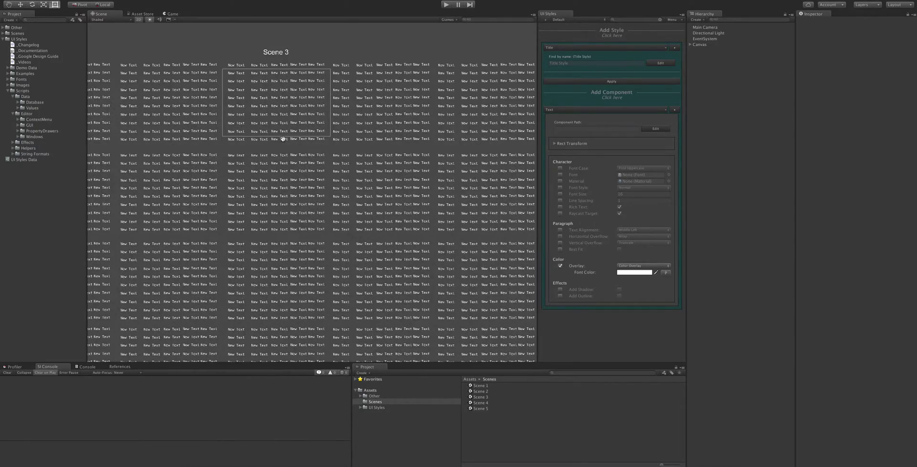
Browse the style-type list without adding one, then re-expand the Title style
left_click(572, 47)
left_click(610, 30)
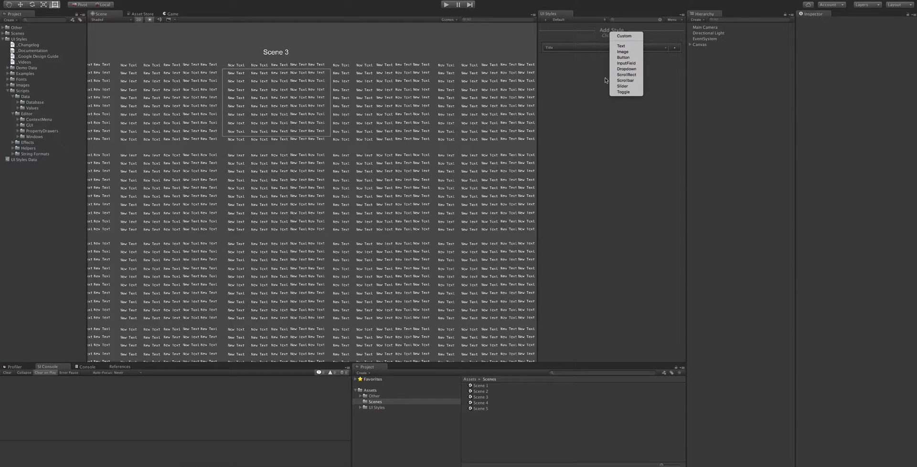
left_click(634, 164)
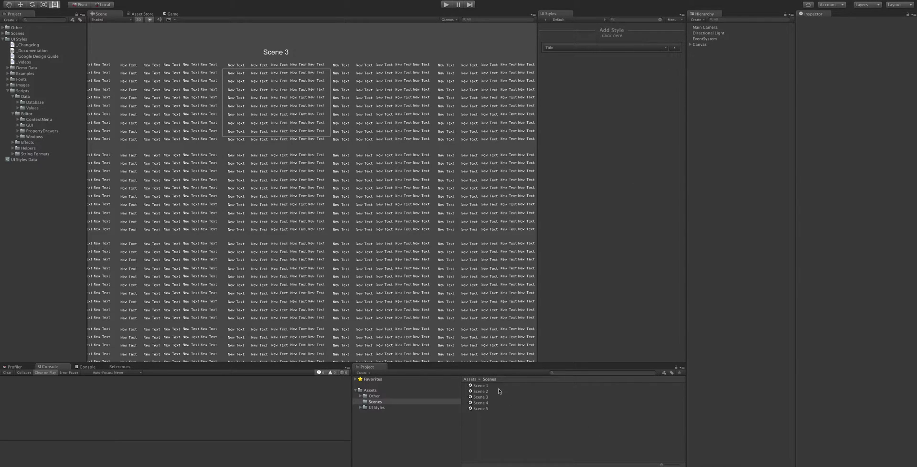
left_click(587, 47)
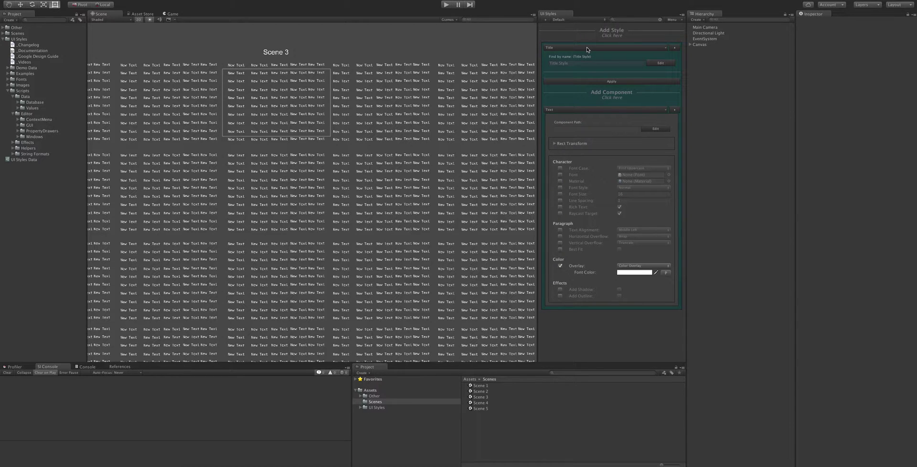
Reopen Scene 1 after answering the save prompt, frame its text grid, and select Scene 3
double_click(499, 385)
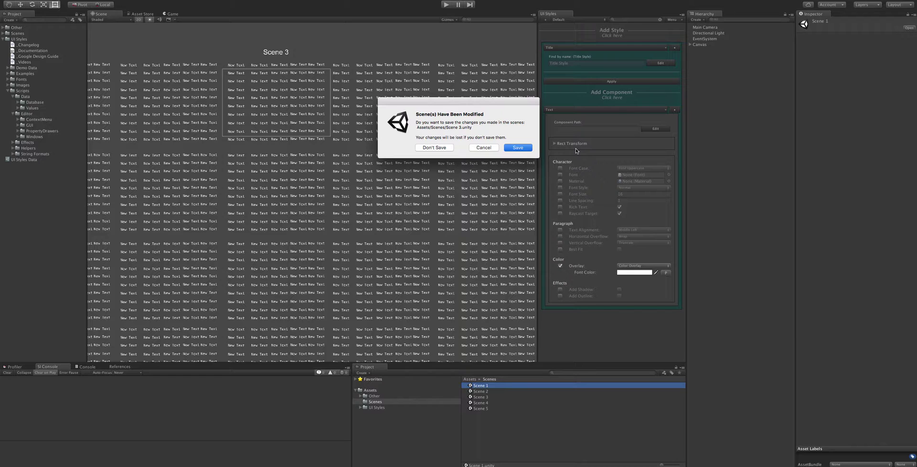
key("Return")
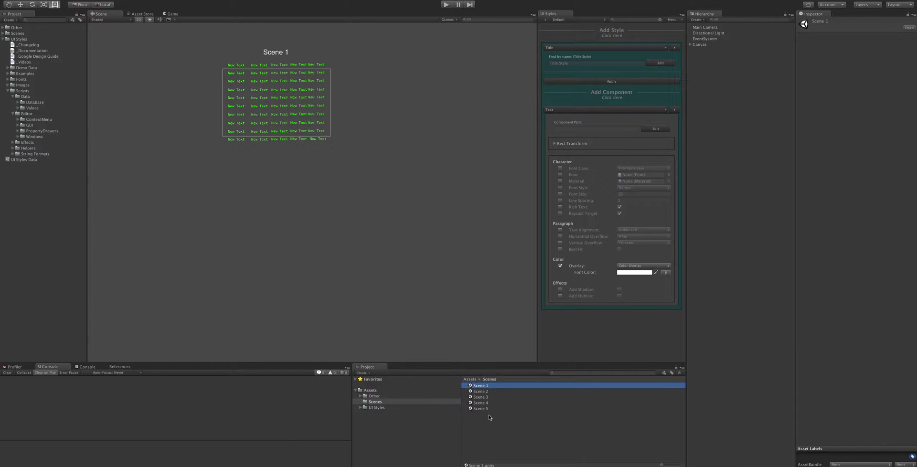
key("q")
left_click_drag(324, 159, 395, 229)
scroll(353, 180, "up", 5)
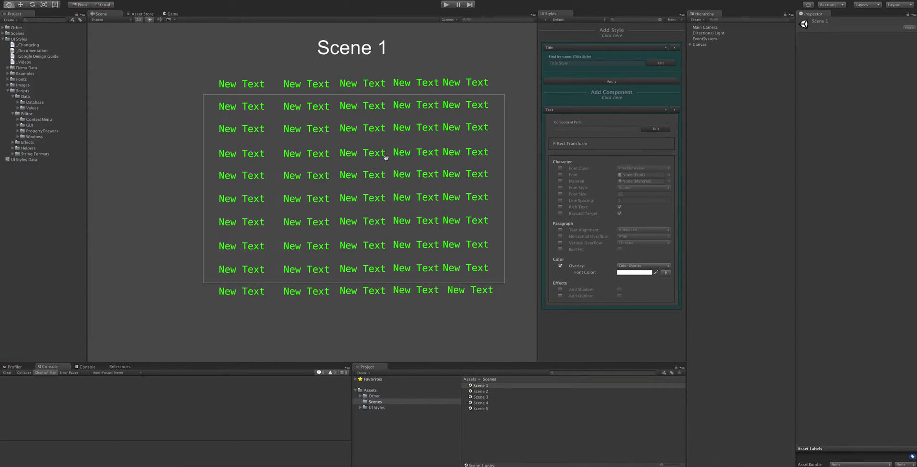
key("t")
left_click(485, 397)
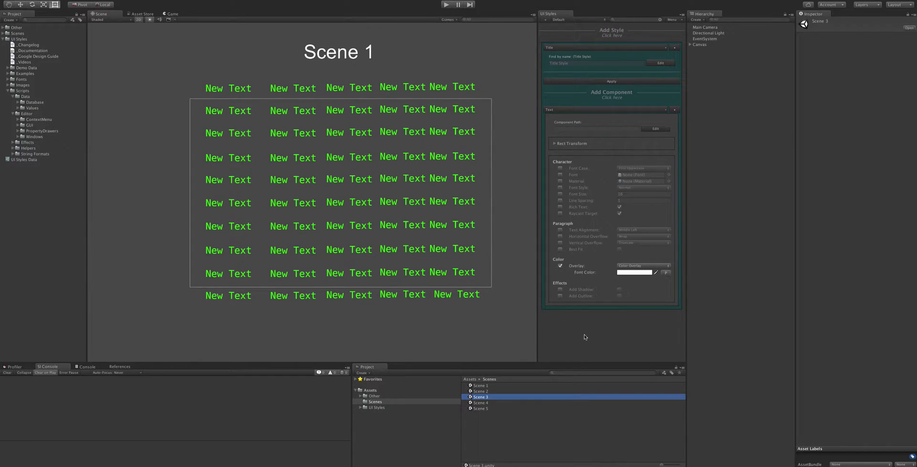
Set the Title style's font colour to pure red and apply it with Menu > Apply > This Category
left_click(628, 273)
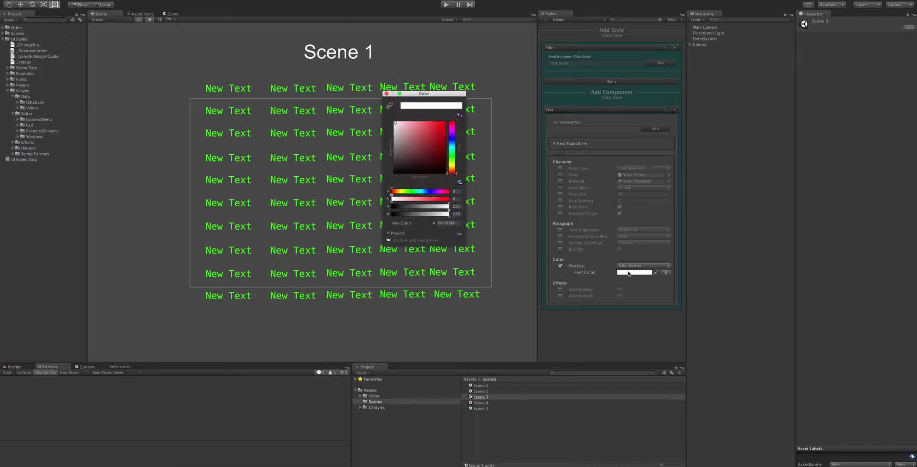
left_click(445, 123)
left_click(388, 94)
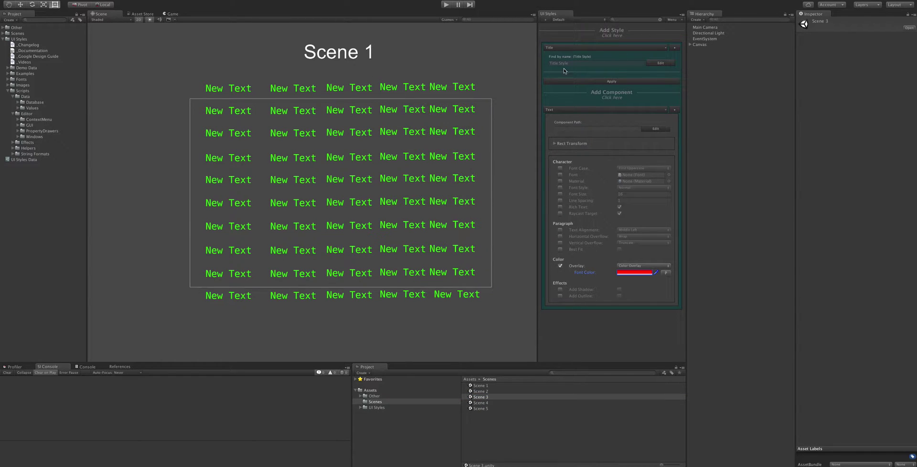
left_click(673, 20)
mouse_move(690, 72)
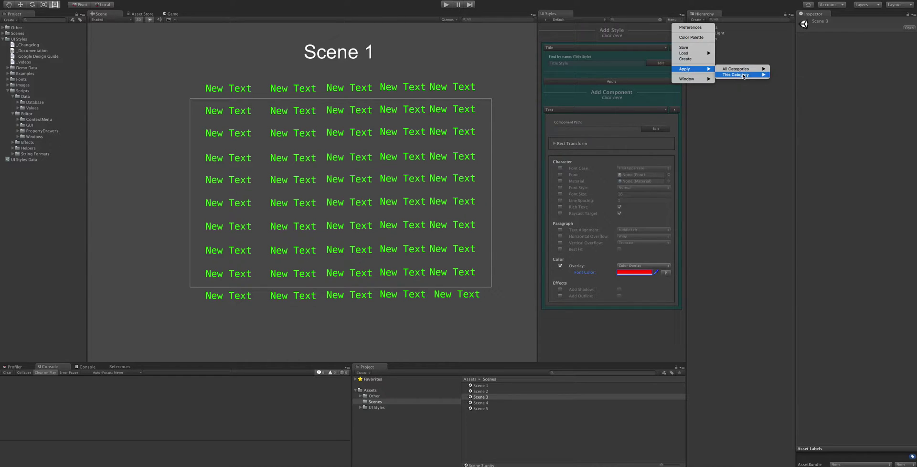
mouse_move(736, 75)
left_click(786, 75)
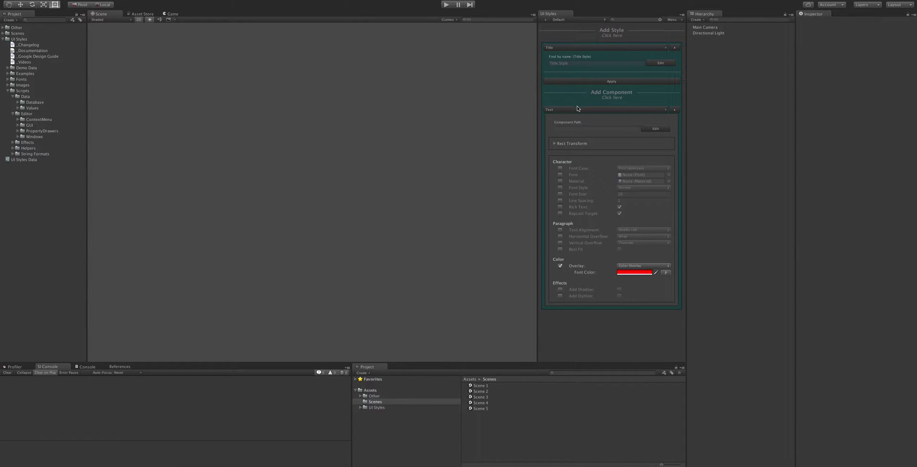
Collapse the Title style, check the Default style-set dropdown, and bring up the Create > UI list
left_click(575, 47)
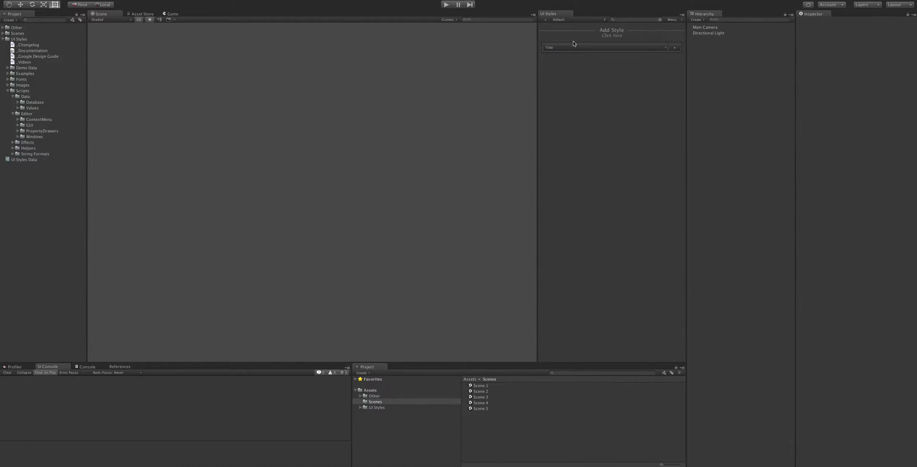
left_click(568, 19)
left_click(563, 68)
left_click(704, 19)
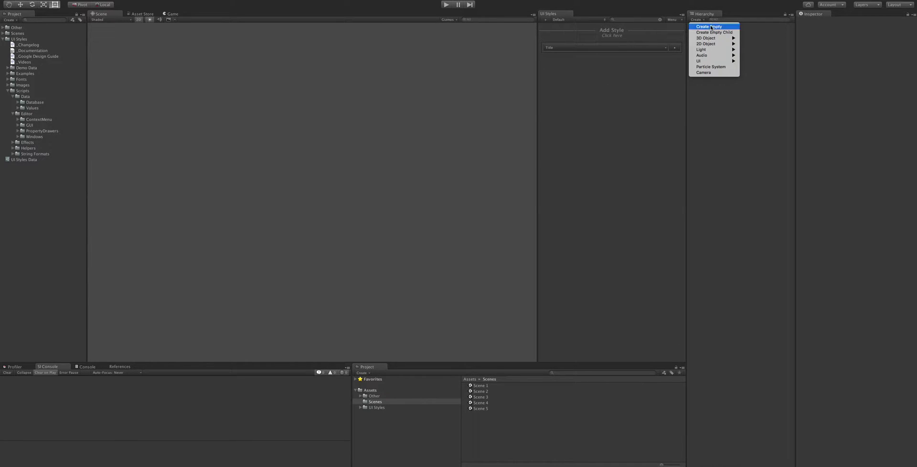
mouse_move(709, 62)
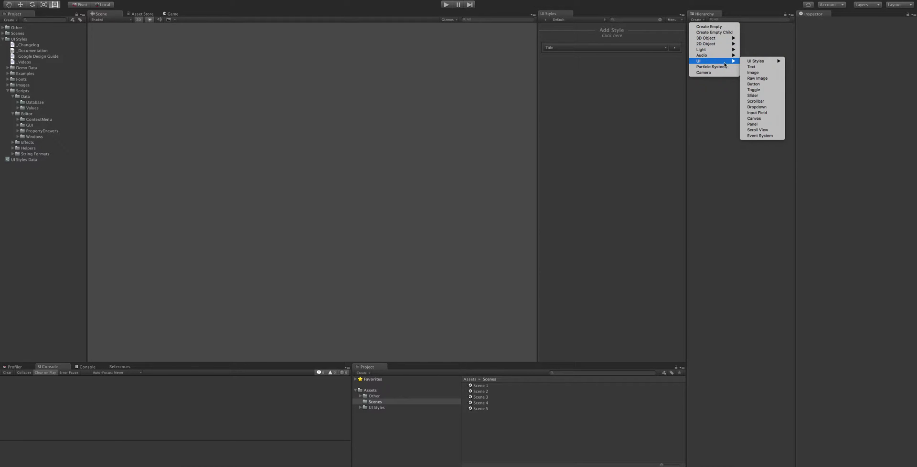
Add a UI Input Field, enlarge it toward the upper left, with red normal and light highlighted colours
left_click(765, 112)
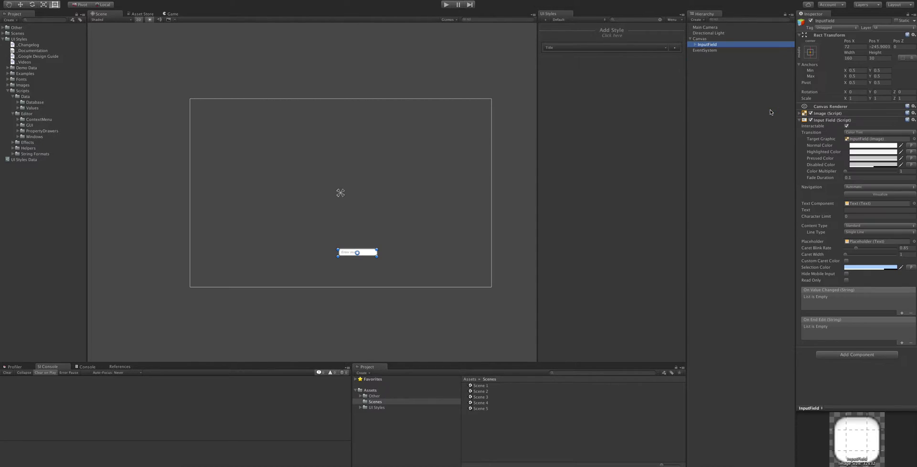
left_click_drag(375, 257, 279, 143)
left_click(873, 146)
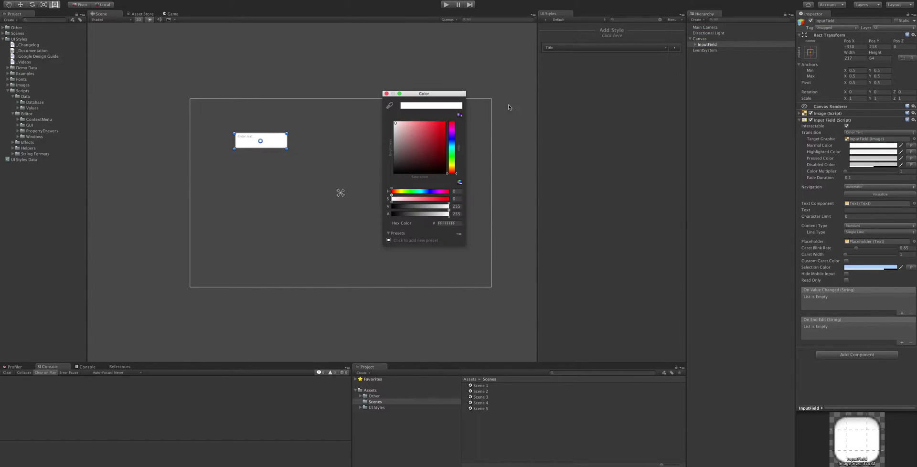
left_click(867, 151)
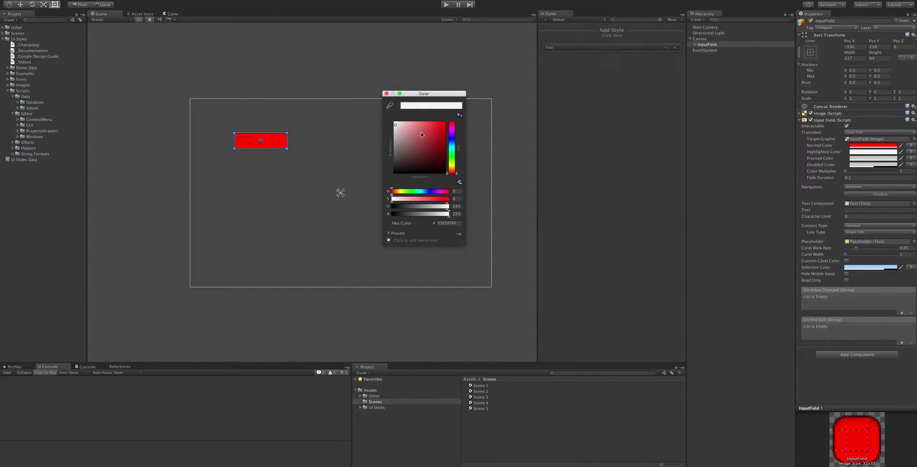
left_click_drag(420, 132, 439, 137)
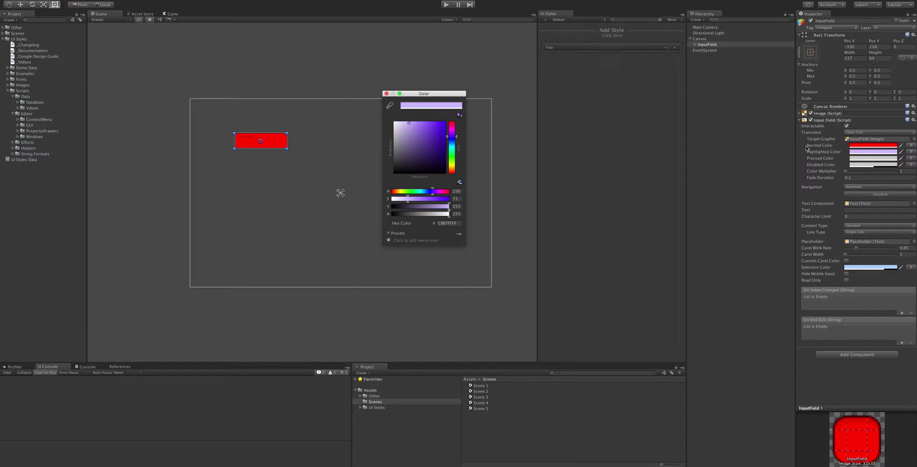
Give the input field a light green pressed and yellow-green selection colour, then drag it into Add Style
left_click(878, 158)
left_click(452, 152)
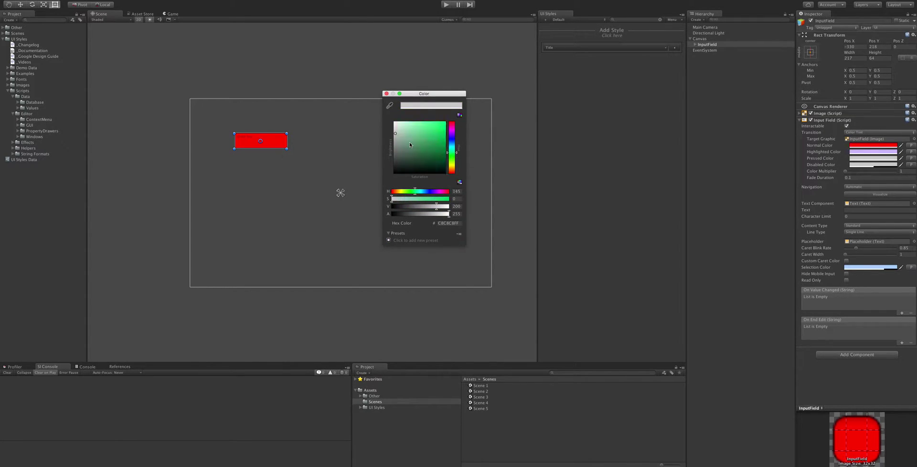
left_click_drag(409, 142, 426, 116)
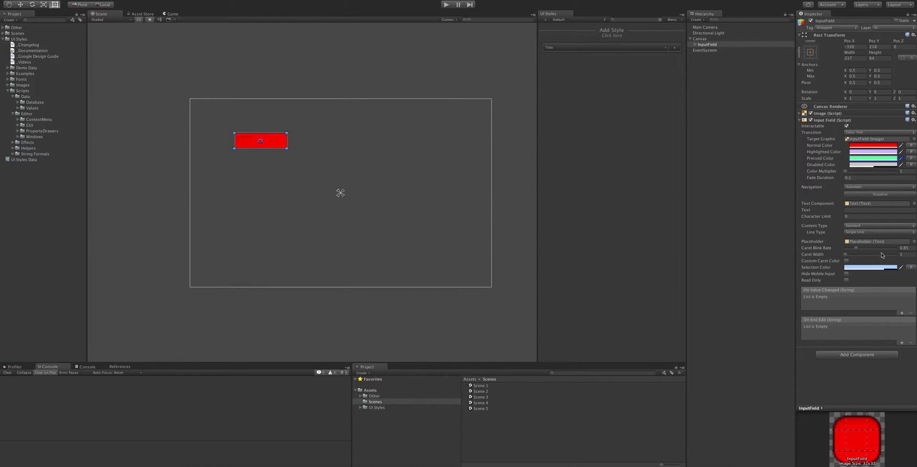
left_click(877, 268)
left_click_drag(452, 142, 452, 163)
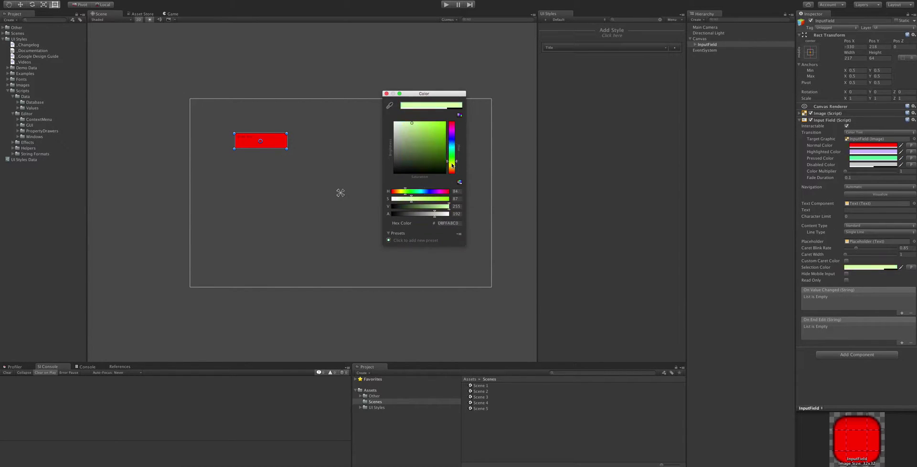
left_click(431, 122)
left_click(387, 93)
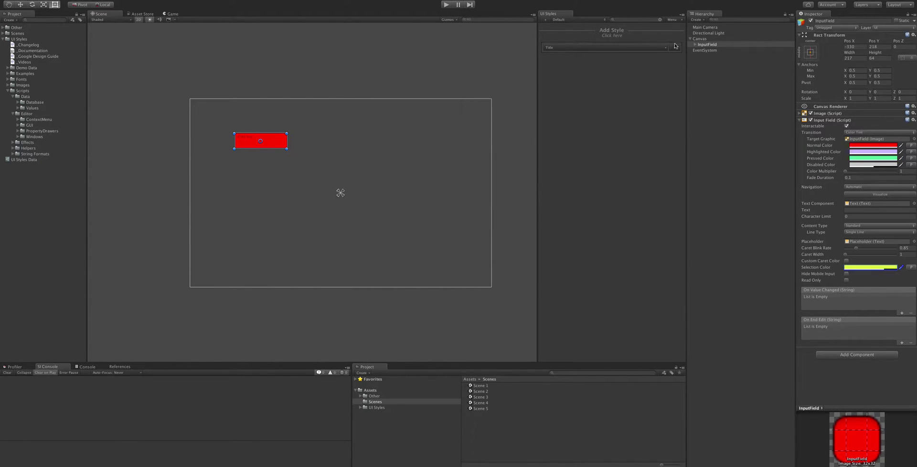
left_click(702, 45)
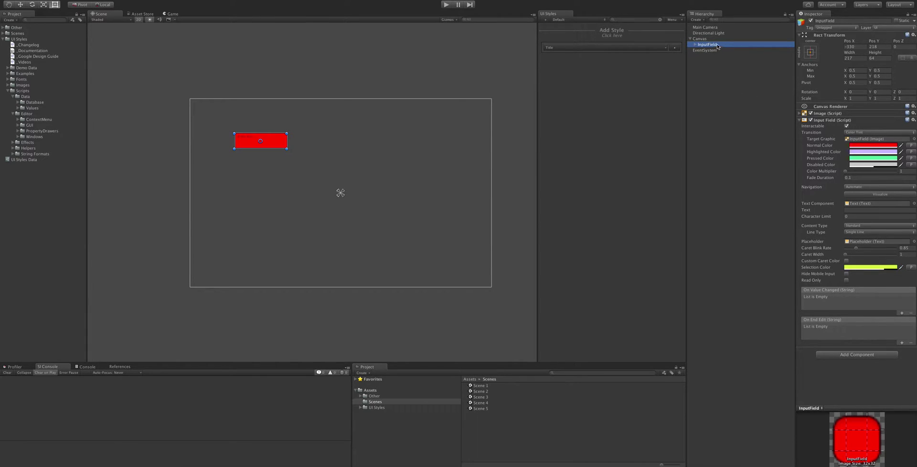
left_click_drag(718, 47, 613, 34)
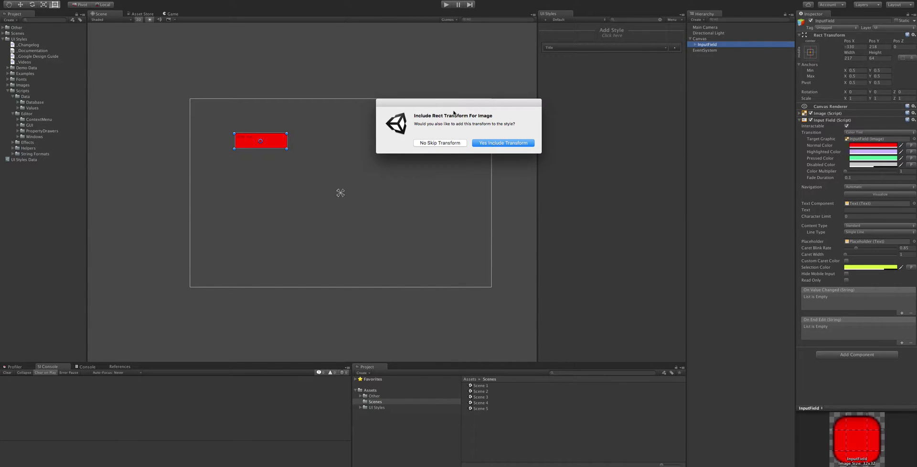
Create the New InputField Style without the Rect Transform and expand it
left_click(450, 144)
left_click(665, 47)
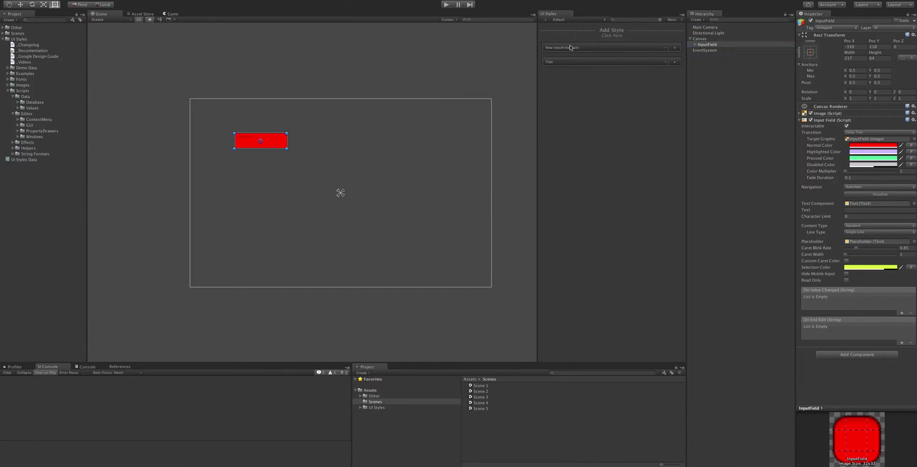
left_click(573, 47)
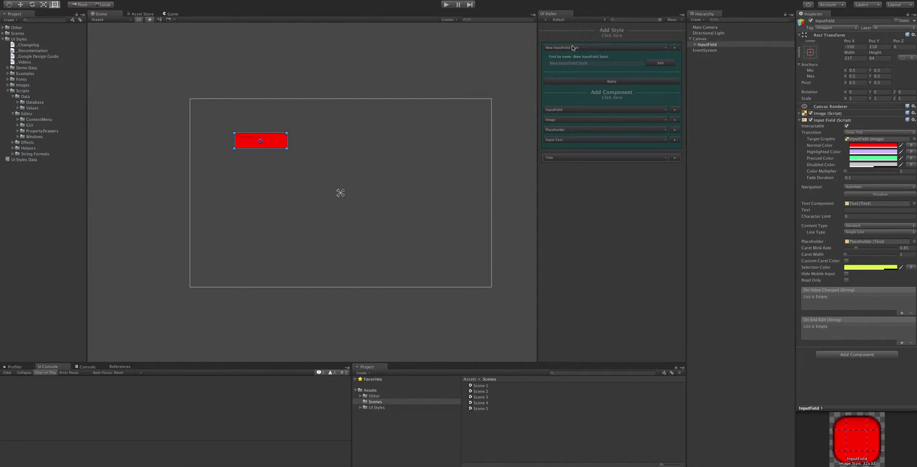
Change the style's InputField selection colour to light cyan, then fold the InputField section
left_click(566, 109)
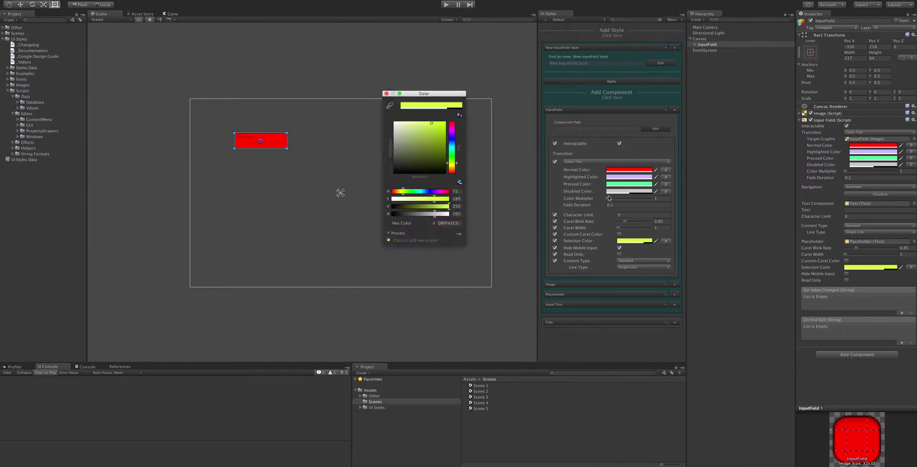
left_click_drag(456, 150, 453, 146)
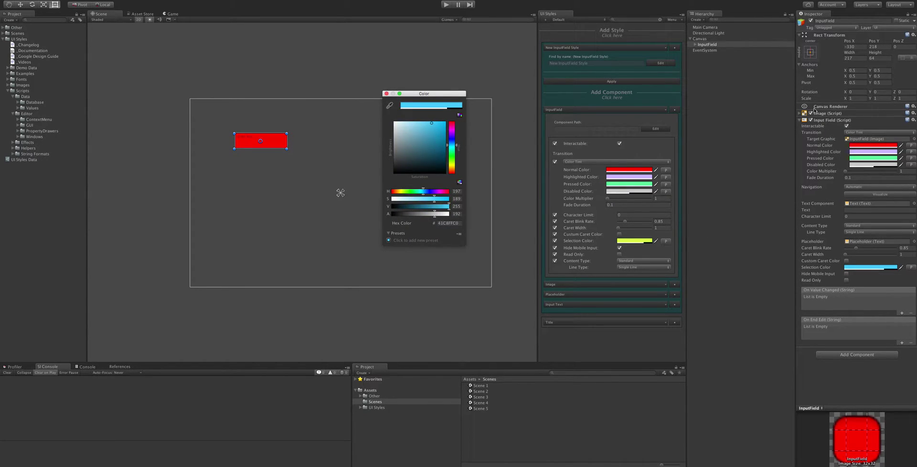
left_click(834, 123)
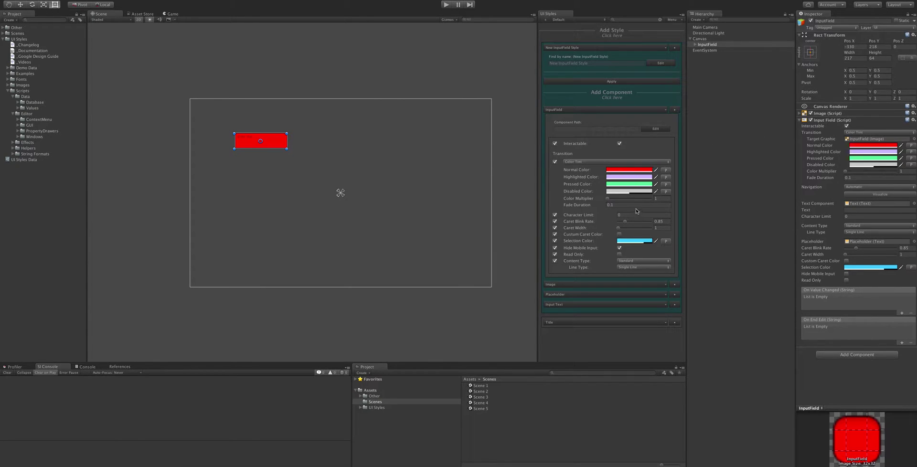
left_click(639, 241)
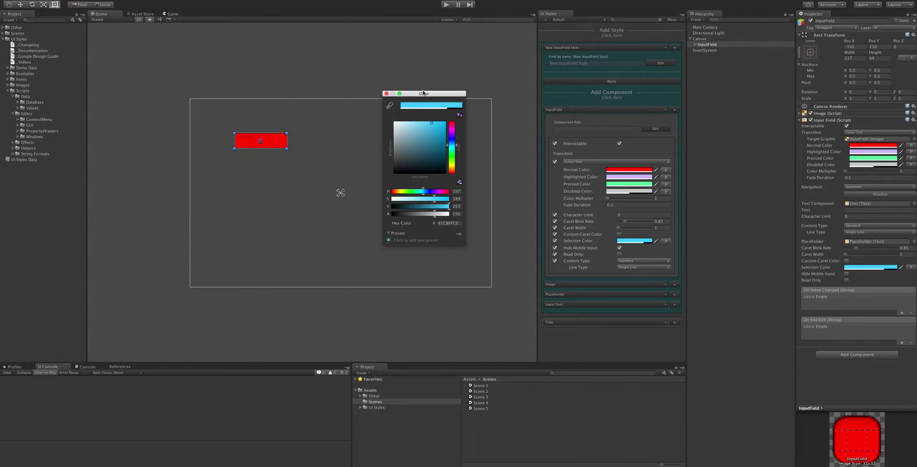
left_click(387, 93)
left_click(575, 109)
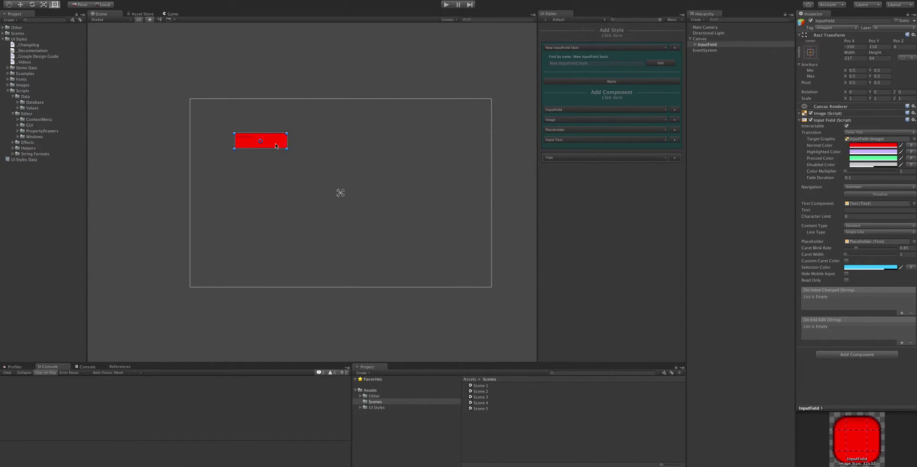
Nudge the red input field up and right, and set the style's find-by-name to Username
left_click_drag(278, 146, 286, 134)
left_click(664, 62)
type("Useranem")
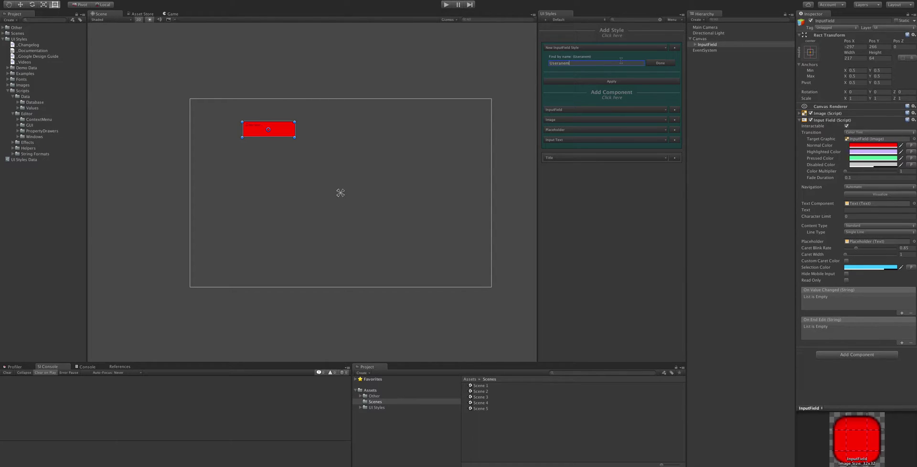
double_click(621, 61)
type("Us")
left_click(661, 62)
Rename the input-field style to Usernames and re-expand its settings
right_click(598, 50)
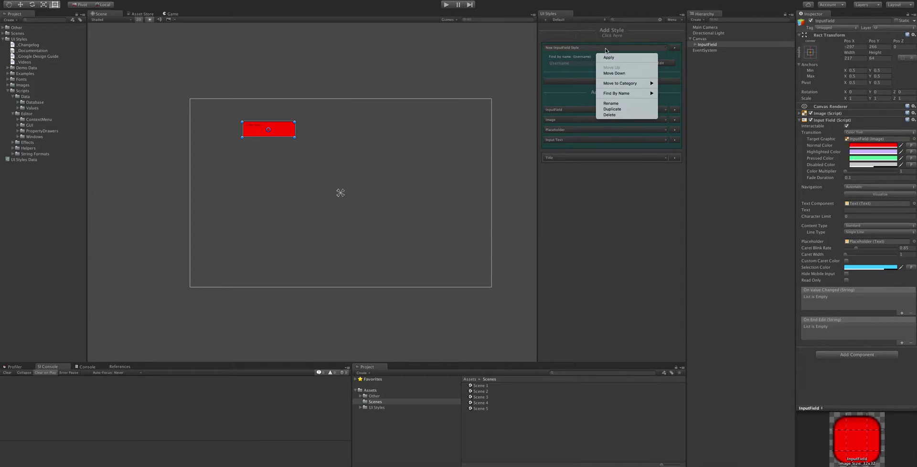
left_click(617, 104)
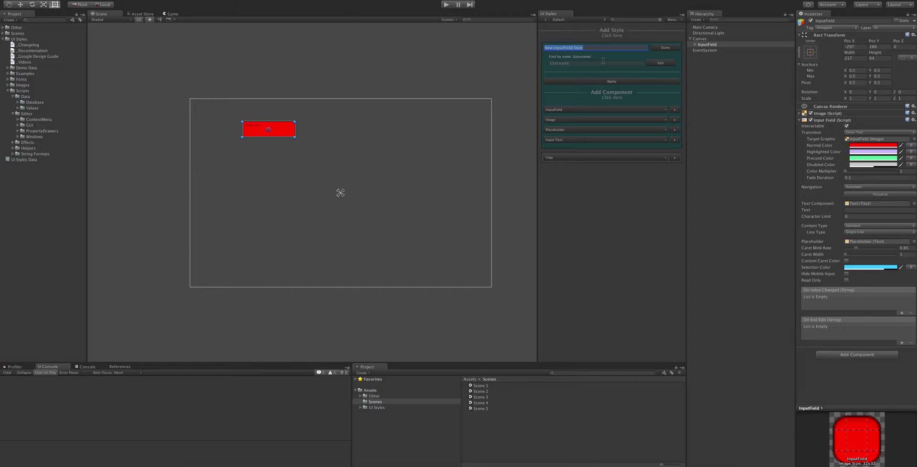
type("Usernames")
left_click(657, 47)
left_click(609, 48)
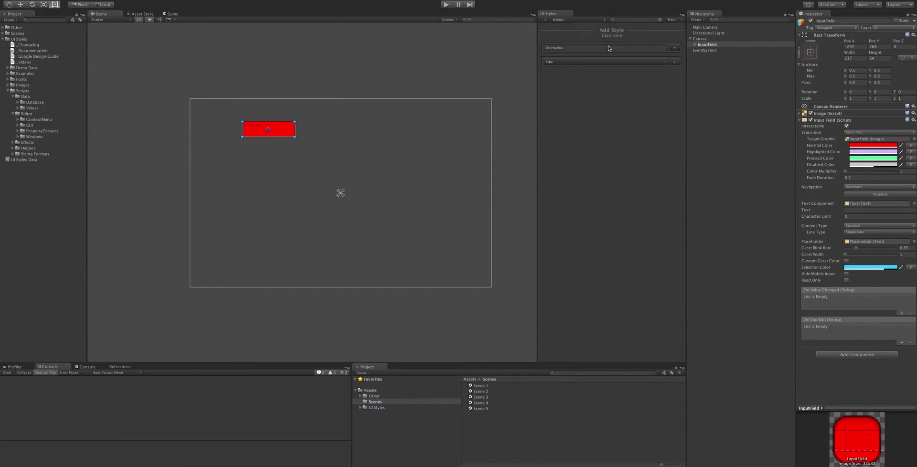
left_click(608, 47)
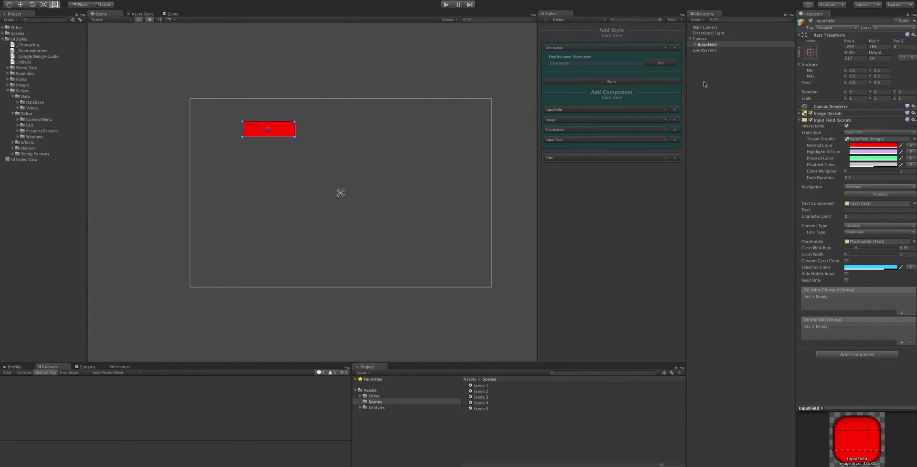
Set the Usernames placeholder font colour to white with alpha 128 and apply the style
left_click(579, 130)
left_click(634, 292)
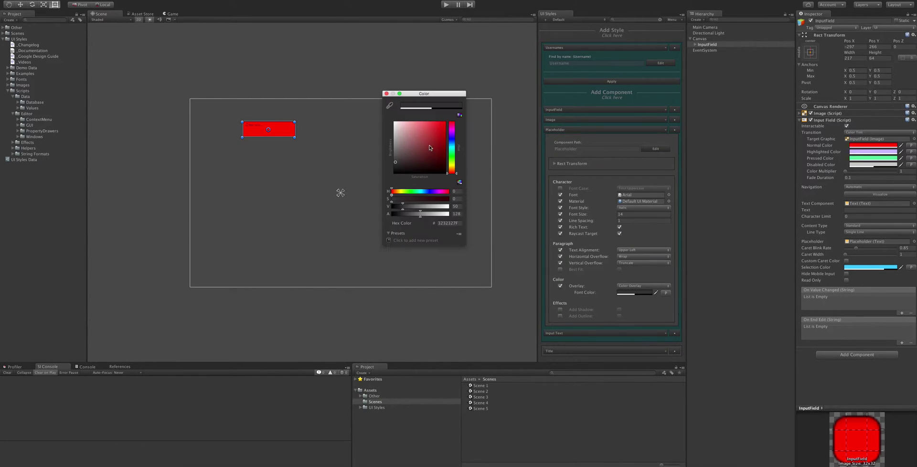
left_click(387, 94)
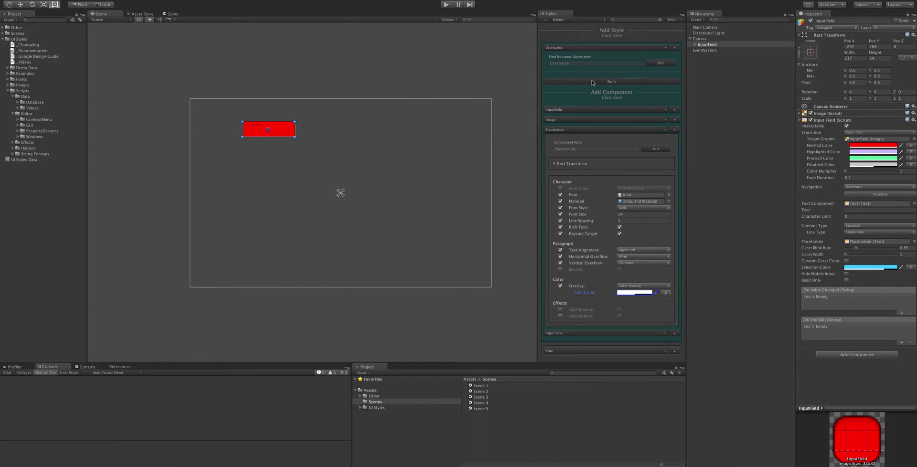
left_click(594, 80)
Duplicate the red input field with Ctrl+D
left_click(561, 49)
left_click(560, 48)
key("ctrl+d")
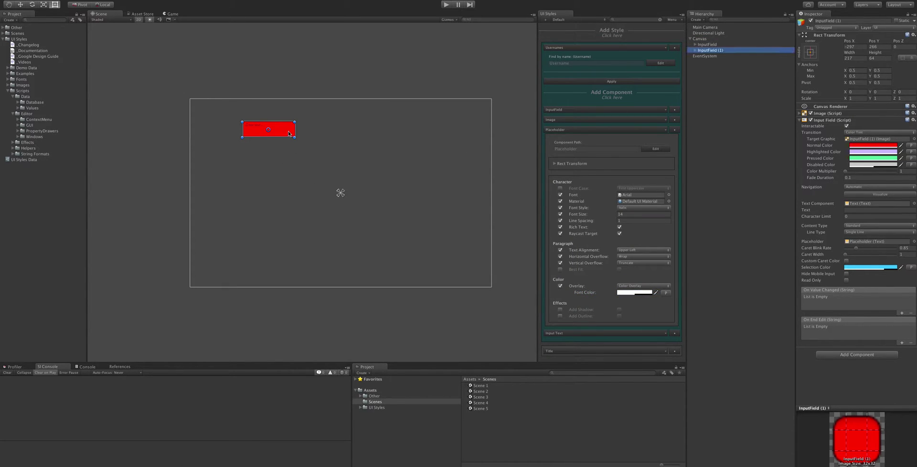
Move the copy below the first field and keep duplicating until six fields are stacked
left_click_drag(289, 134, 285, 261)
key("ctrl+d")
key("ctrl+d")
key("ctrl+d")
key("ctrl+d")
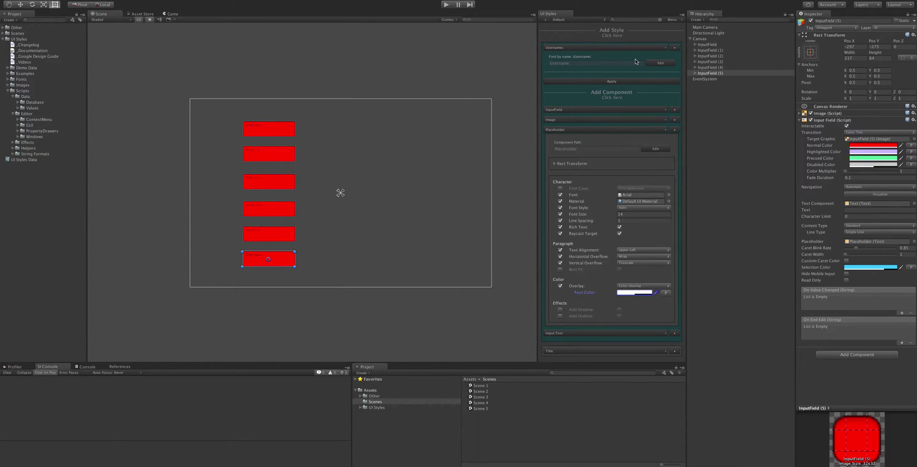
left_click(658, 61)
left_click(658, 62)
Select all six input fields and apply the Usernames style, renaming each with '(Username)'
left_click(707, 44)
left_click(730, 74, "shift")
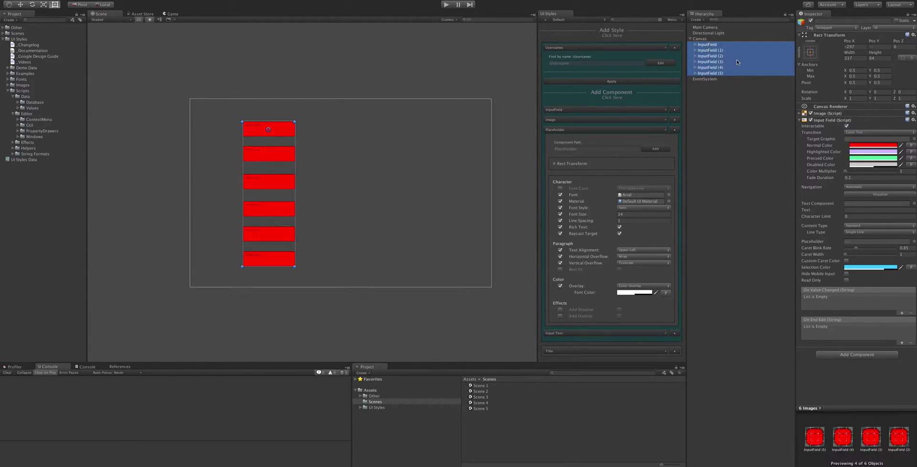
left_click(576, 65)
left_click(600, 80)
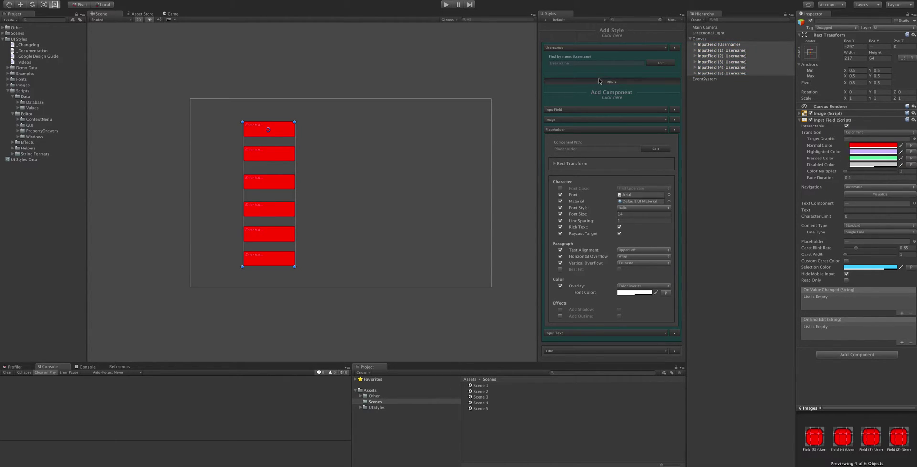
Enlarge the placeholder font size and make its colour dark, applying both to the fields
left_click_drag(603, 215, 616, 212)
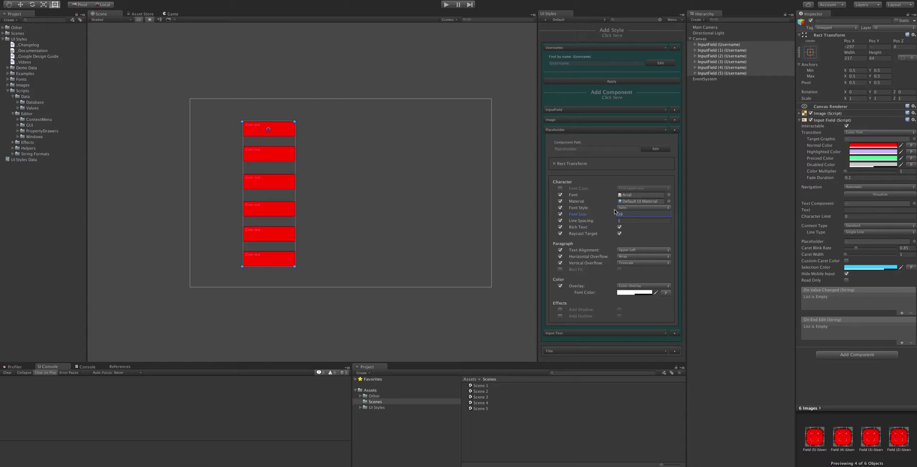
left_click(610, 82)
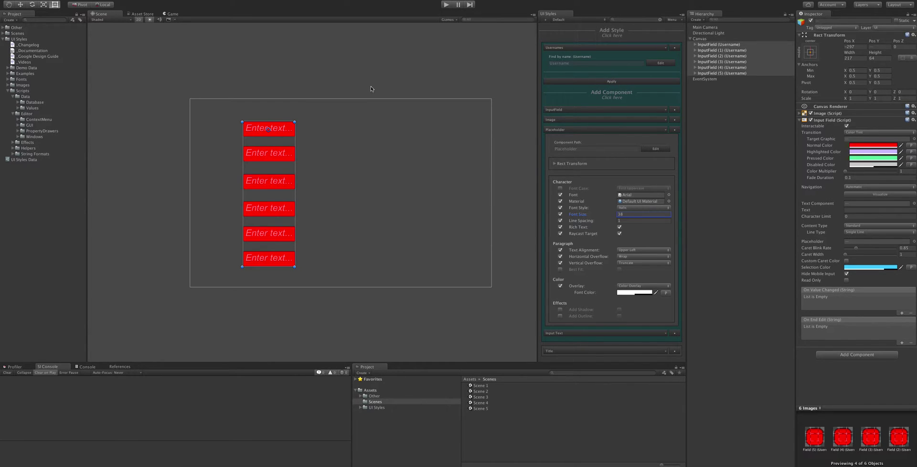
left_click(646, 293)
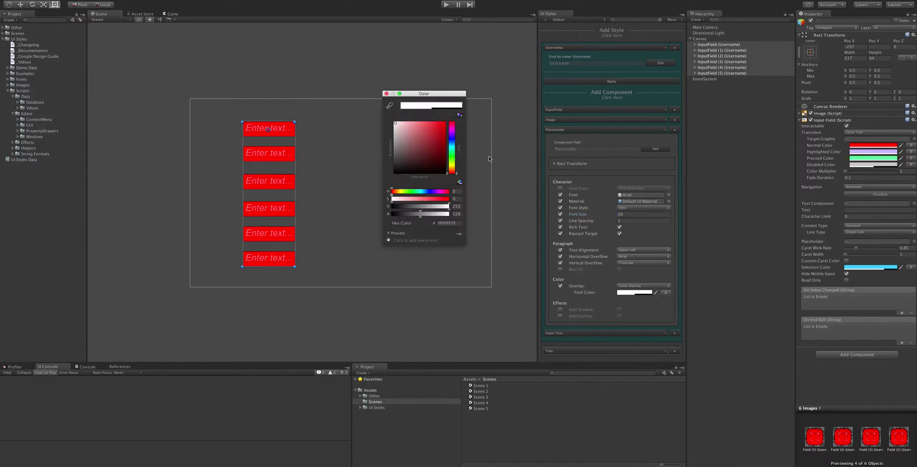
left_click(433, 165)
left_click(620, 82)
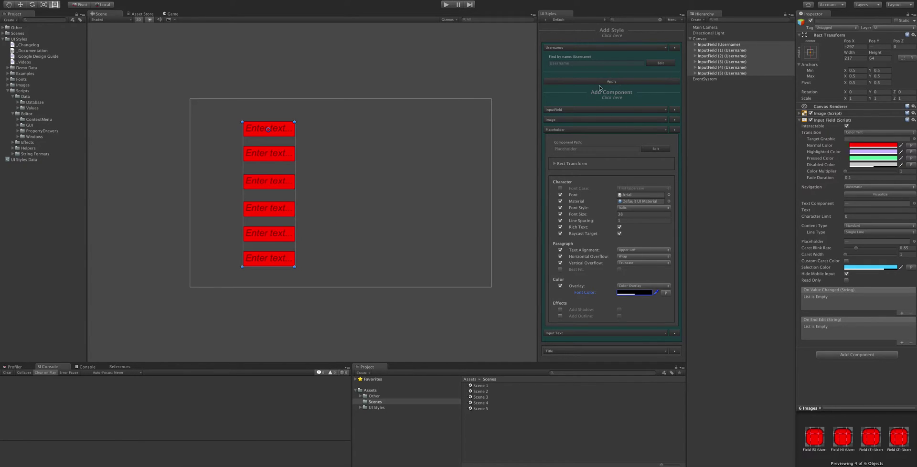
Set the style's InputField Normal Color to white and apply it to all six fields
left_click(580, 130)
left_click(571, 119)
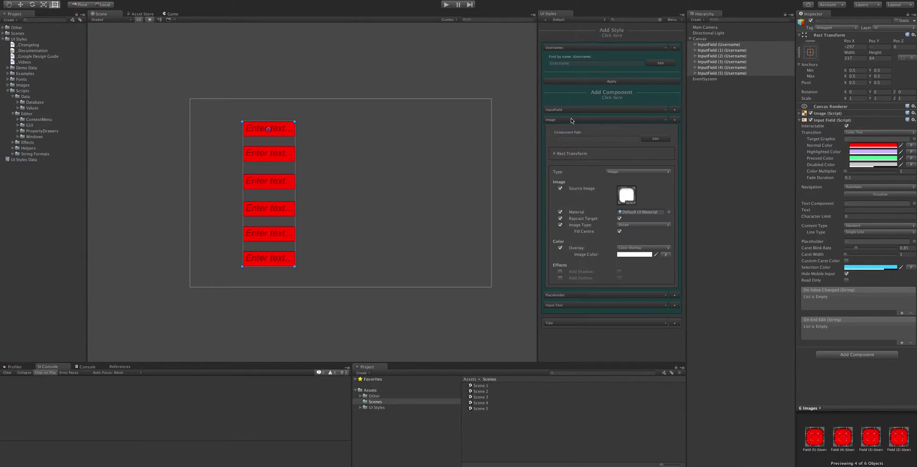
left_click(572, 119)
left_click(570, 110)
left_click(626, 169)
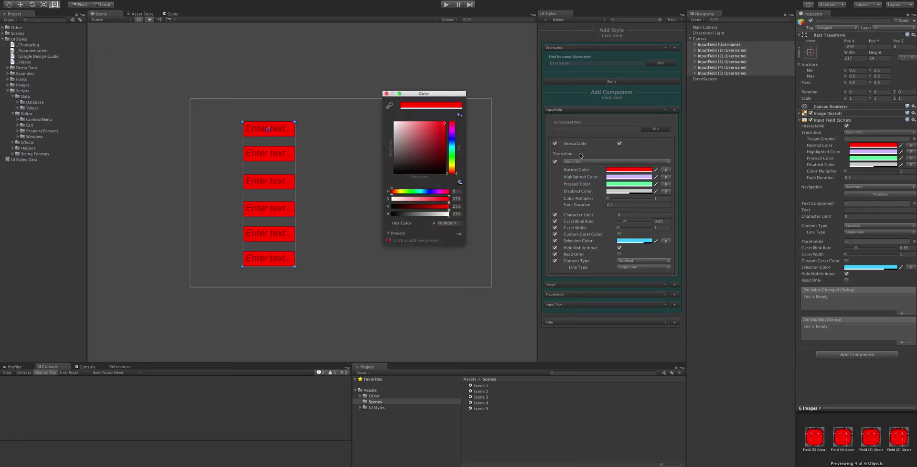
left_click(395, 123)
left_click(588, 82)
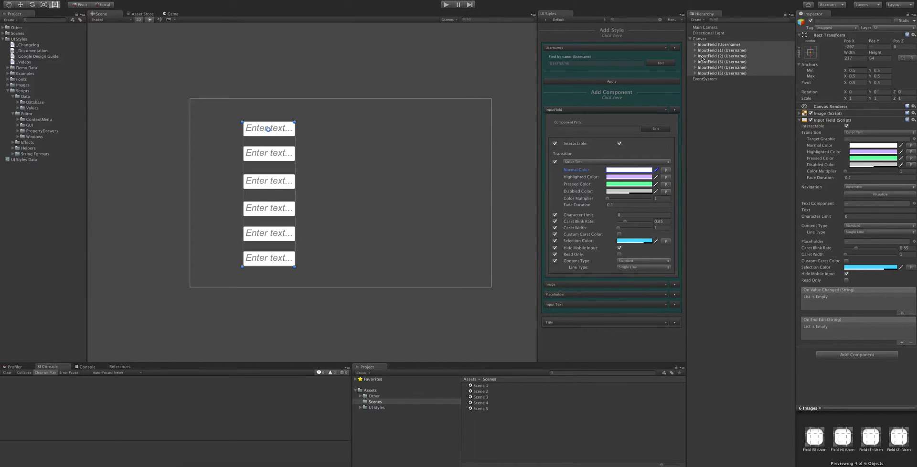
Delete the five extra input fields, InputField (1) to (5)
left_click(720, 50)
left_click(738, 74, "shift")
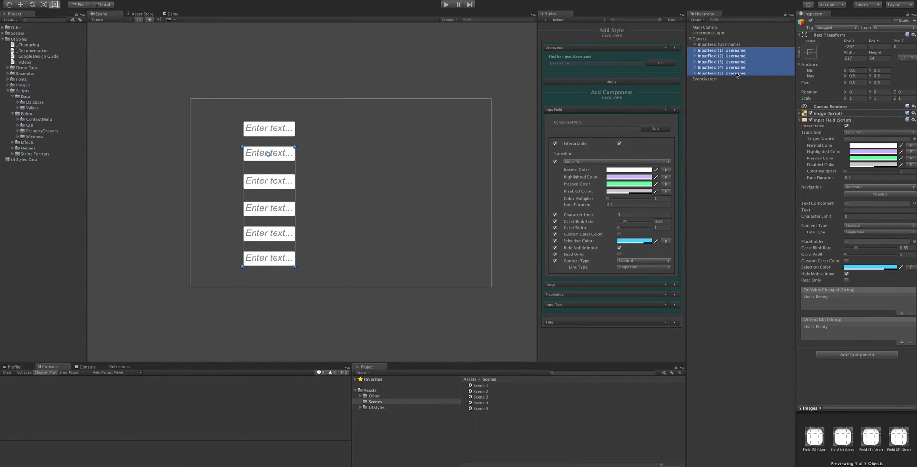
key("Delete")
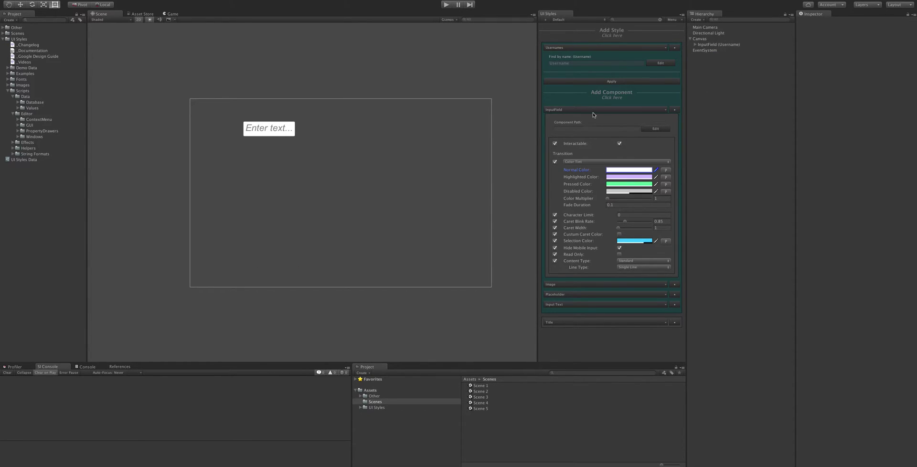
Add a new Image inside the username input field and place it small beside the field
left_click(593, 111)
left_click(695, 44)
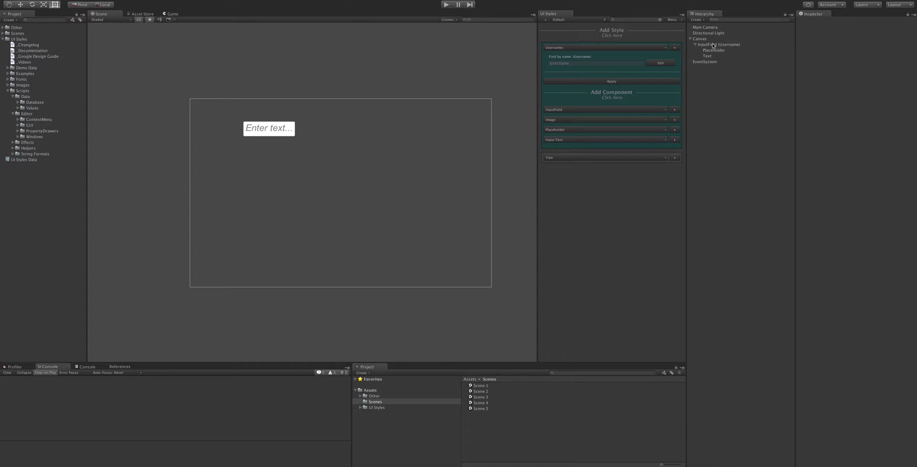
right_click(727, 44)
mouse_move(742, 129)
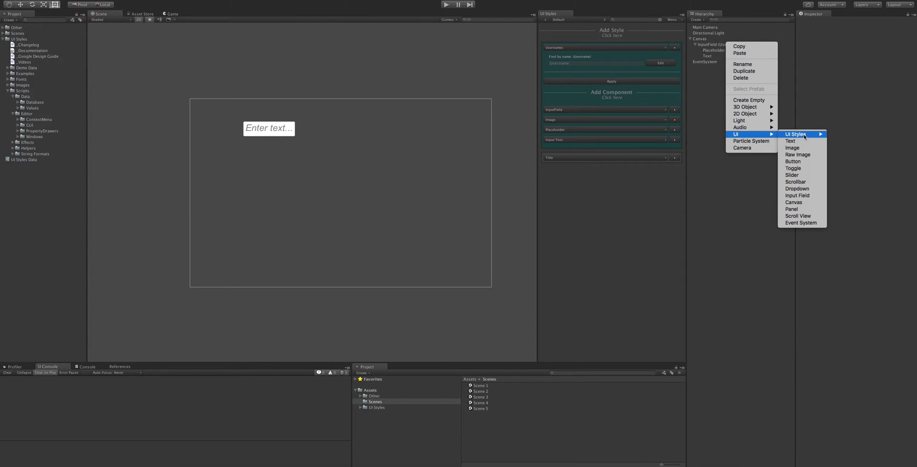
left_click(795, 145)
left_click_drag(276, 134, 314, 134)
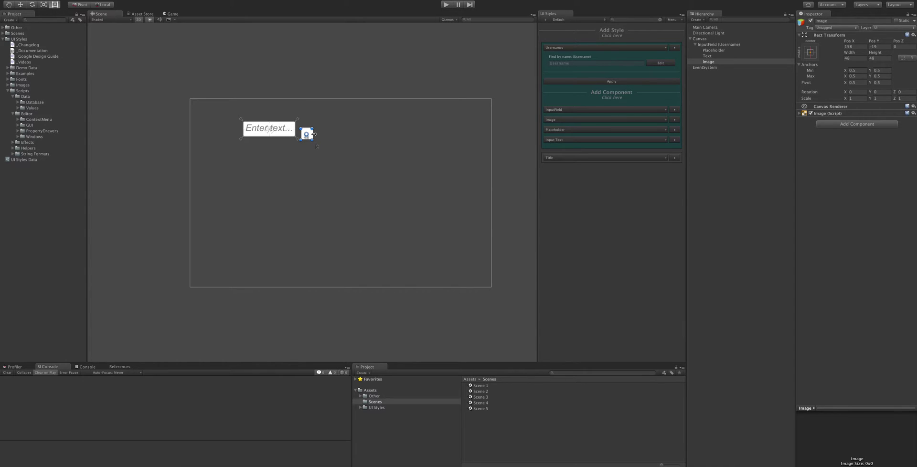
Assign the Tick checkmark sprite to the new image
left_click(827, 115)
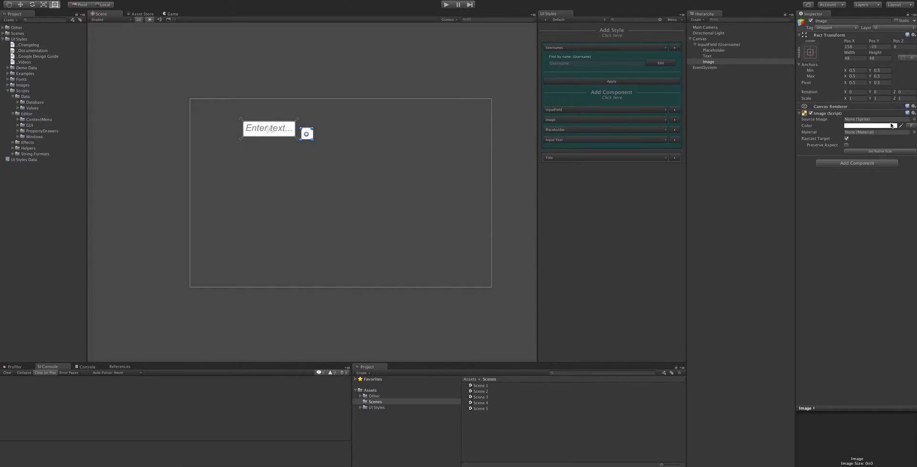
left_click(914, 119)
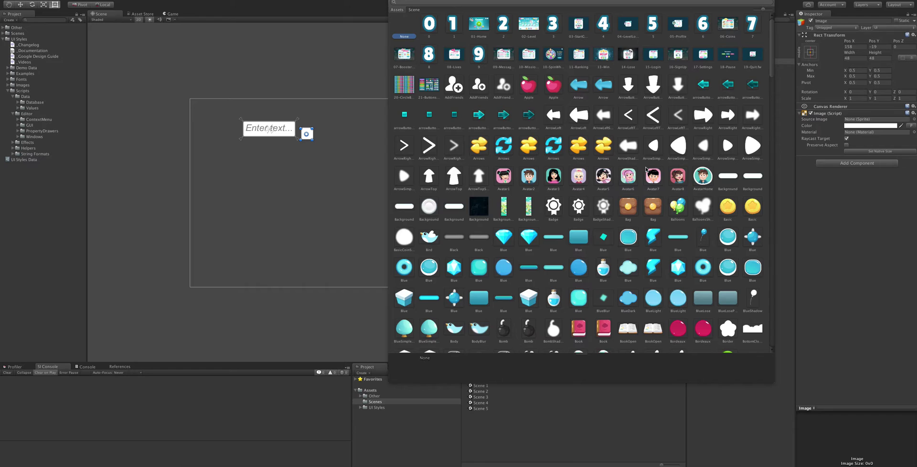
scroll(679, 148, "down", 20)
double_click(707, 125)
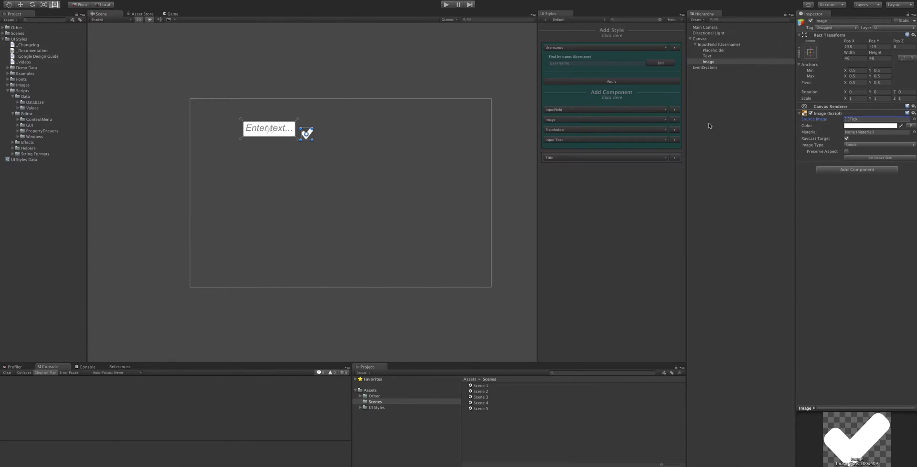
left_click(430, 212)
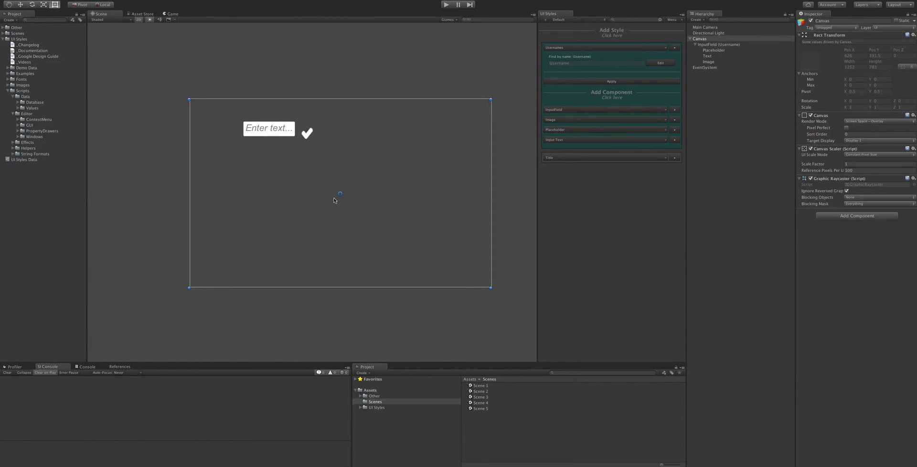
Rename the Image object to 'Tick'
left_click(716, 62)
left_click(717, 62)
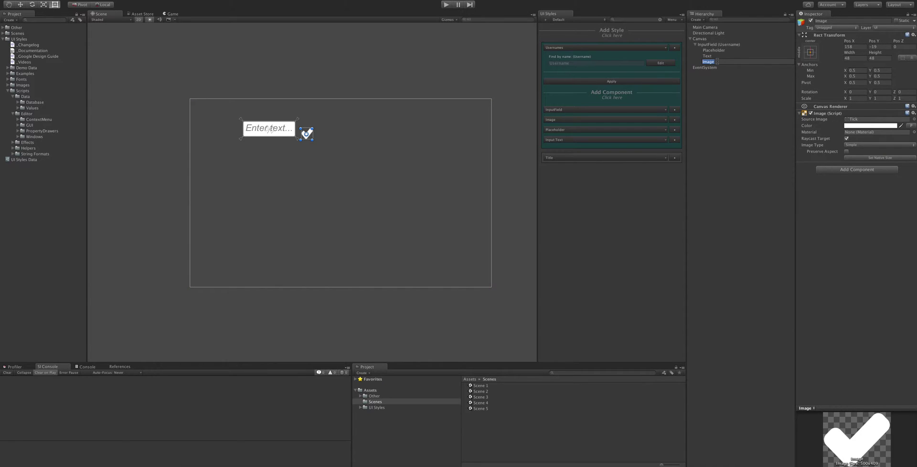
type("Tick")
key("Return")
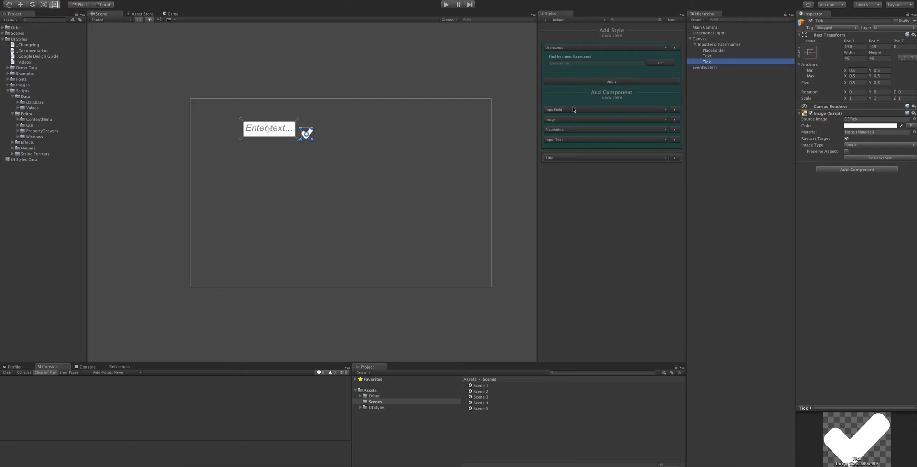
Add the Tick's Image (Script) component to the Usernames style with Component Path set to Tick
left_click(572, 120)
left_click(572, 120)
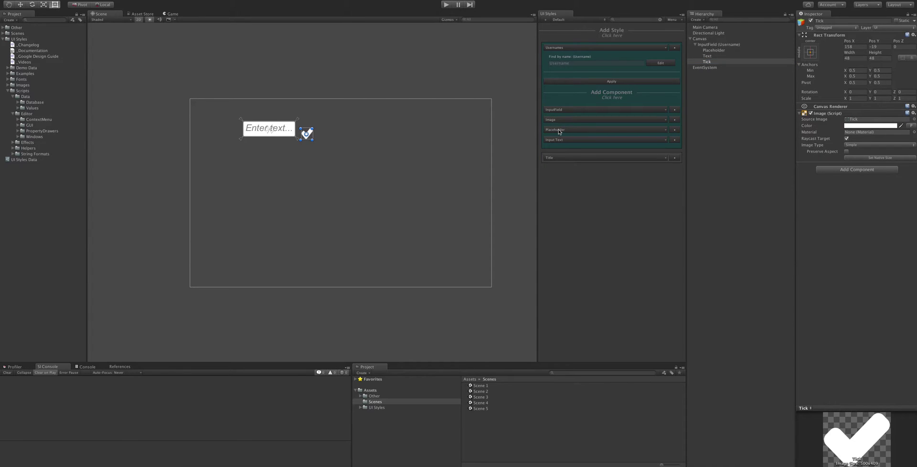
right_click(575, 137)
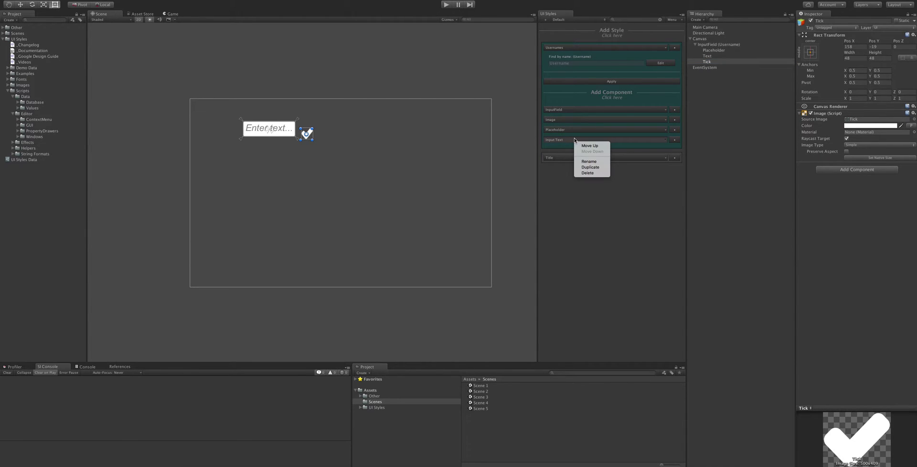
key("Escape")
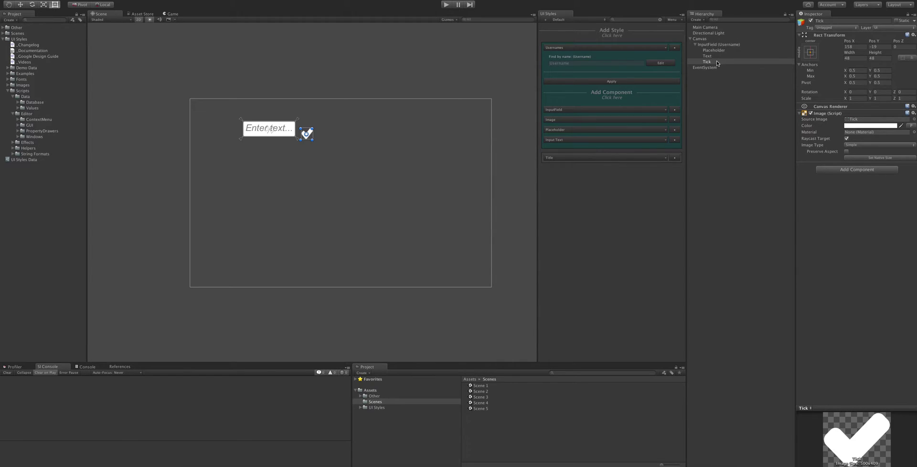
left_click_drag(828, 113, 617, 100)
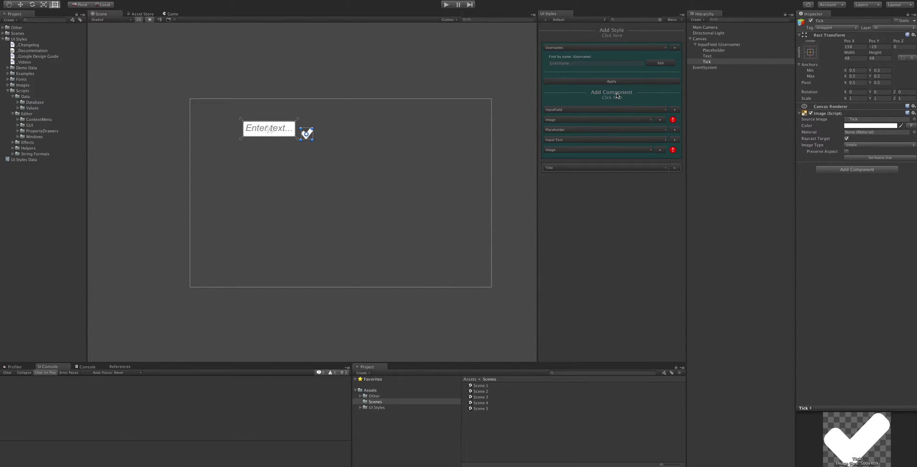
left_click(576, 150)
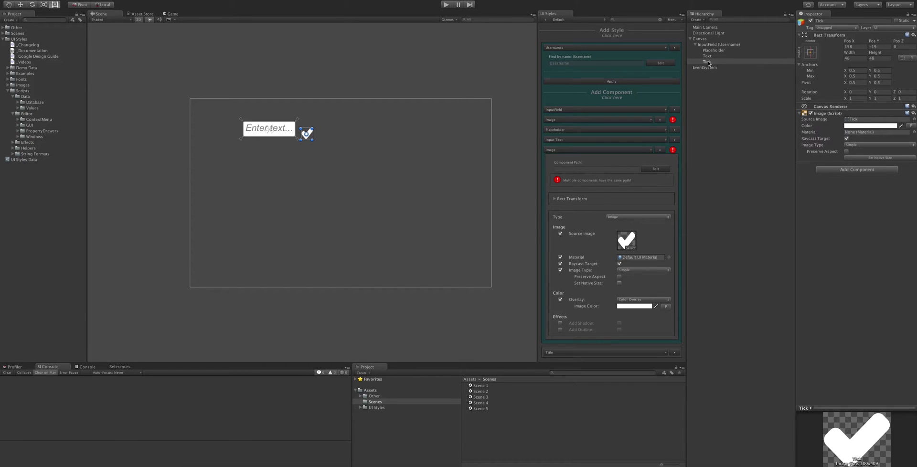
left_click_drag(707, 62, 593, 173)
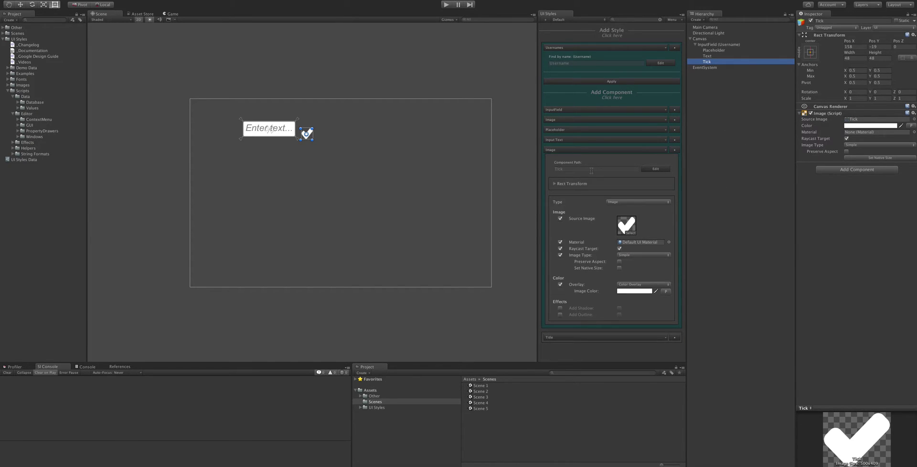
Set the style's tick Image colour to pure red and apply it
left_click(720, 45)
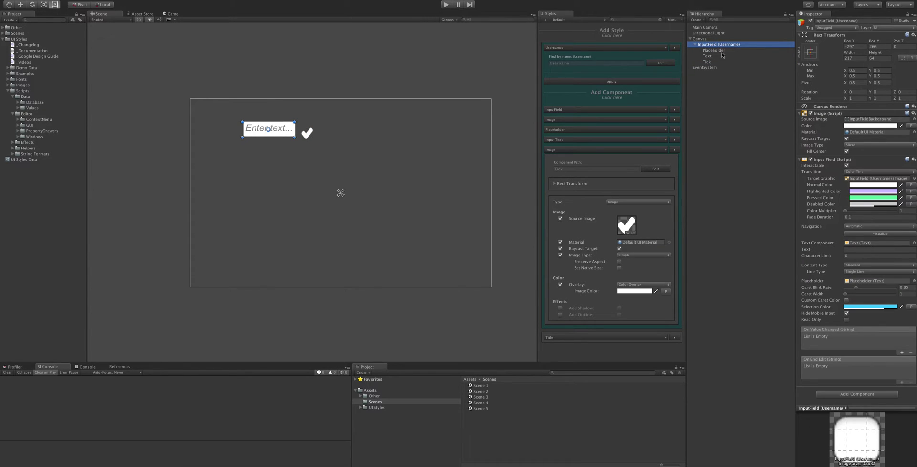
left_click(721, 63)
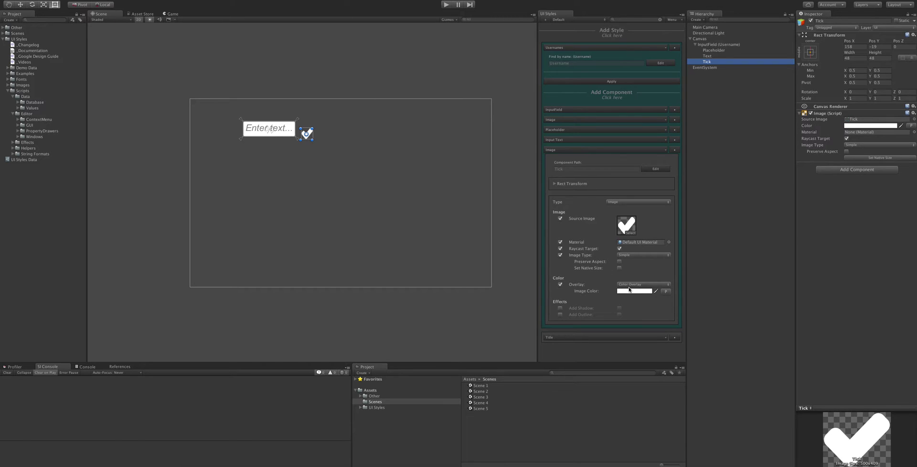
left_click(629, 289)
left_click_drag(433, 135, 446, 122)
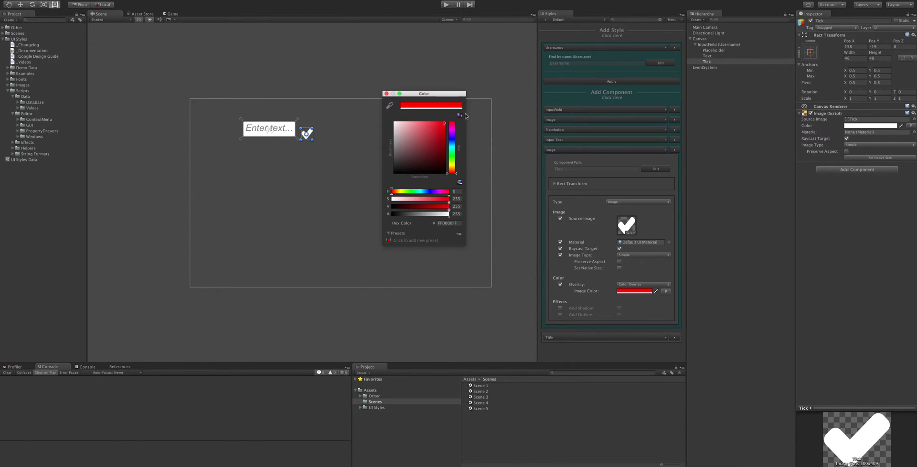
left_click(569, 82)
Duplicate the username input field and move the copies down to stack four fields
left_click(721, 45)
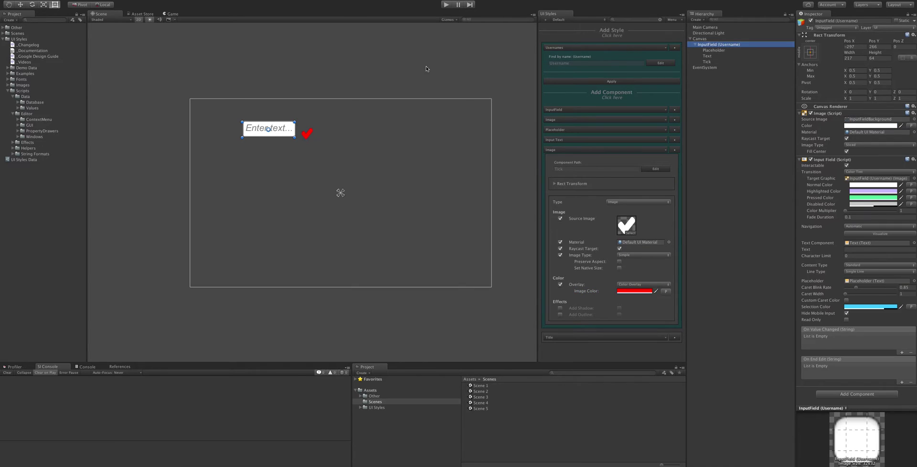
key("ctrl+d")
left_click_drag(282, 134, 284, 232)
key("ctrl+d")
key("ctrl+d")
Change the tick colour to green and apply it to all four ticks
left_click(626, 291)
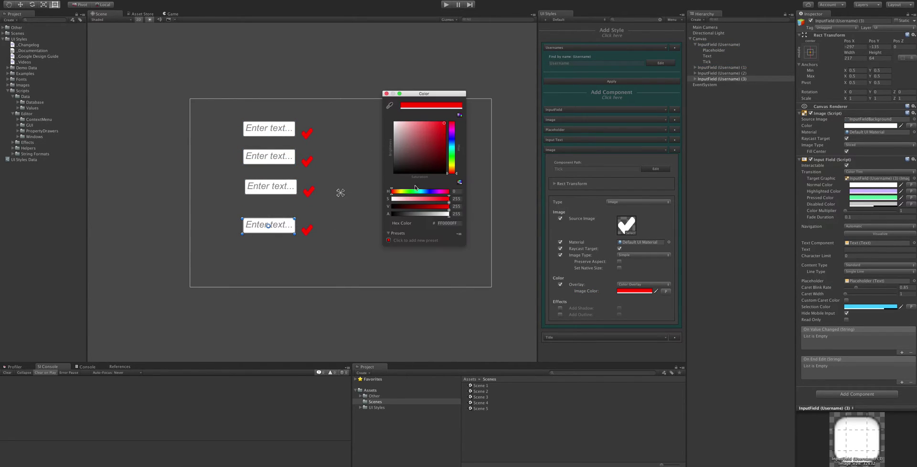
left_click(449, 159)
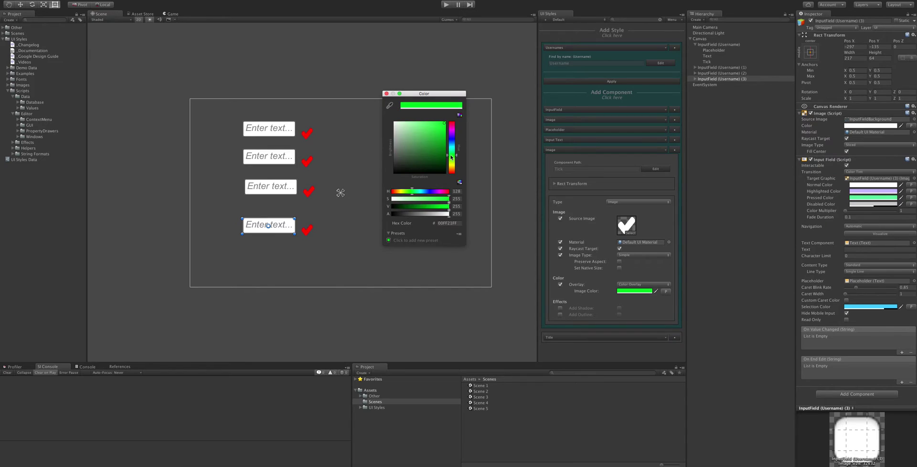
left_click(387, 93)
left_click(594, 80)
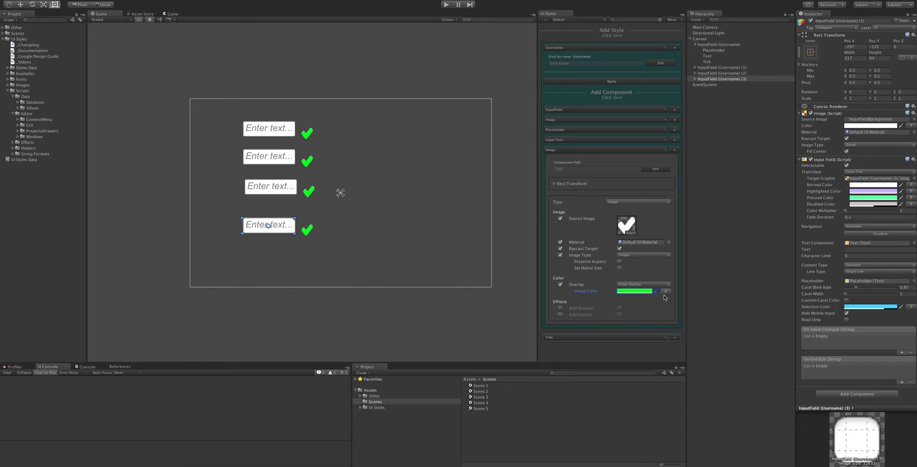
left_click(727, 44)
left_click(715, 51)
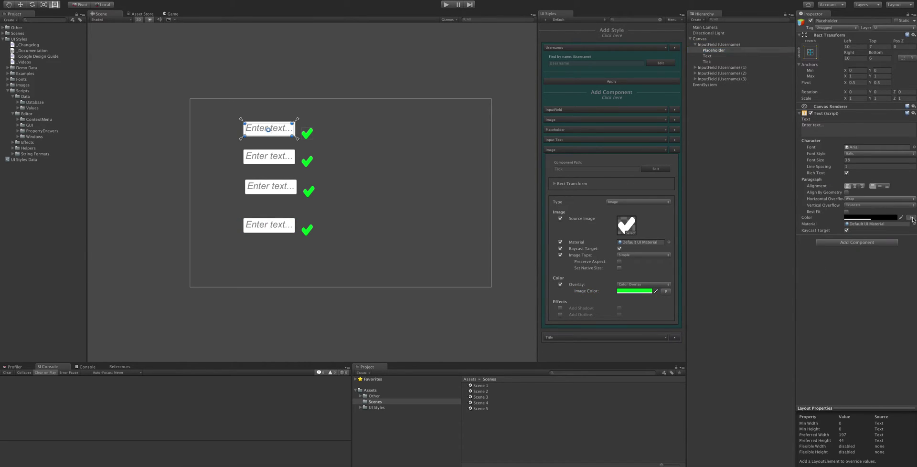
Make the placeholder text red from the palette and browse the palette for the image colour
left_click(338, 87)
left_click(666, 291)
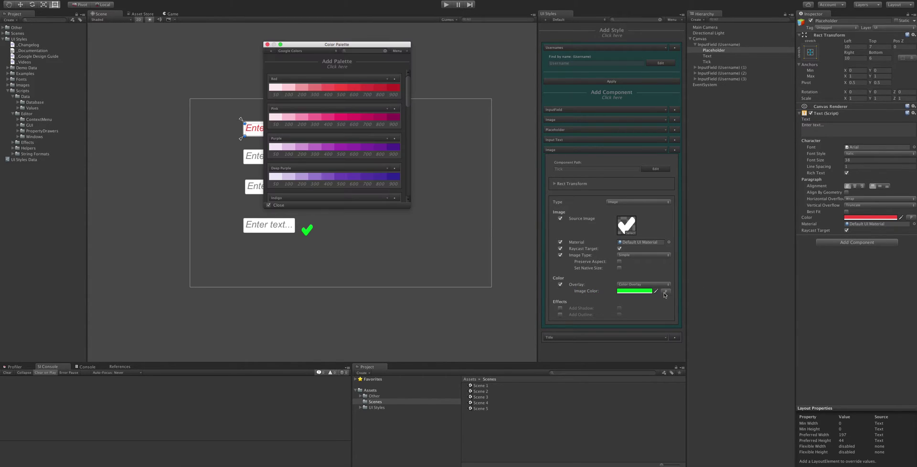
scroll(327, 128, "down", 2)
scroll(327, 128, "down", 15)
scroll(329, 131, "up", 18)
left_click_drag(407, 208, 418, 306)
scroll(356, 203, "down", 10)
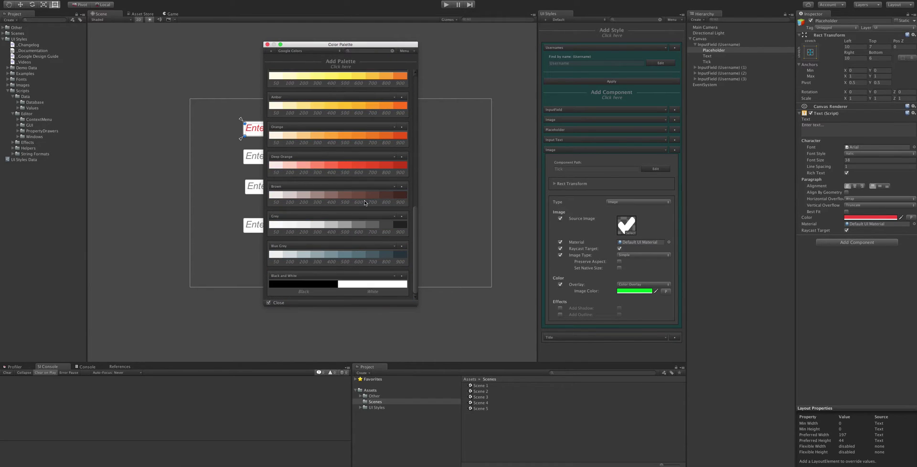
scroll(356, 203, "up", 12)
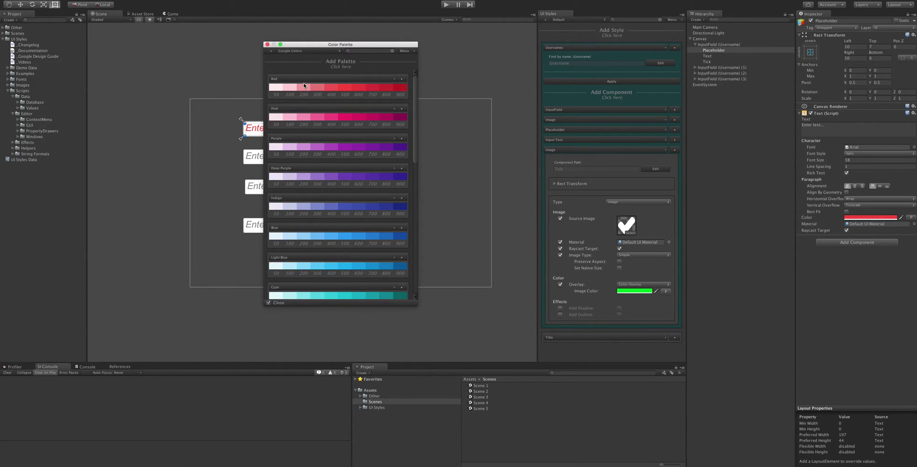
Link the tick image colour to the Red 500 palette shade
left_click(301, 51)
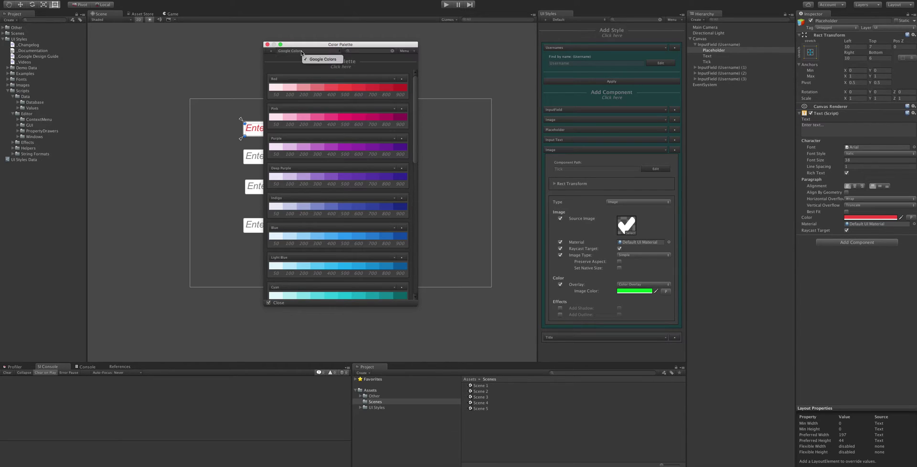
left_click(291, 59)
left_click(271, 51)
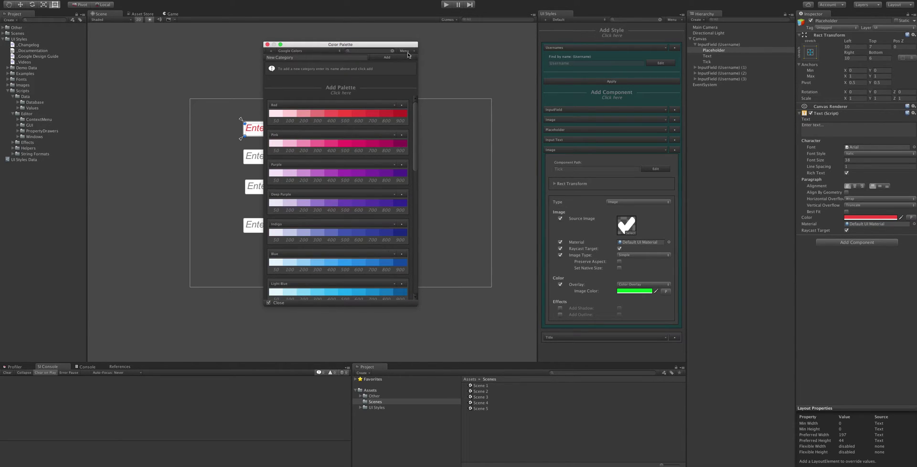
left_click(387, 58)
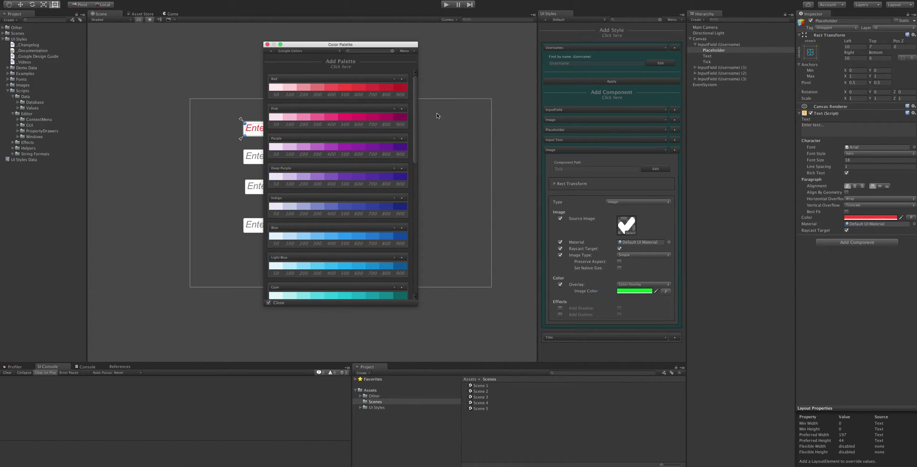
left_click(347, 89)
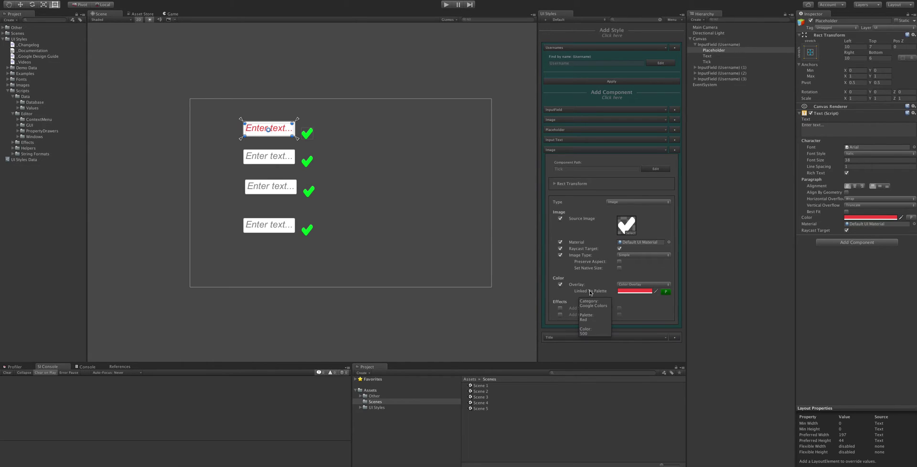
In the Color Palette window, recolour the Red 500 shade to green 68F13CFF
left_click(674, 19)
left_click(698, 37)
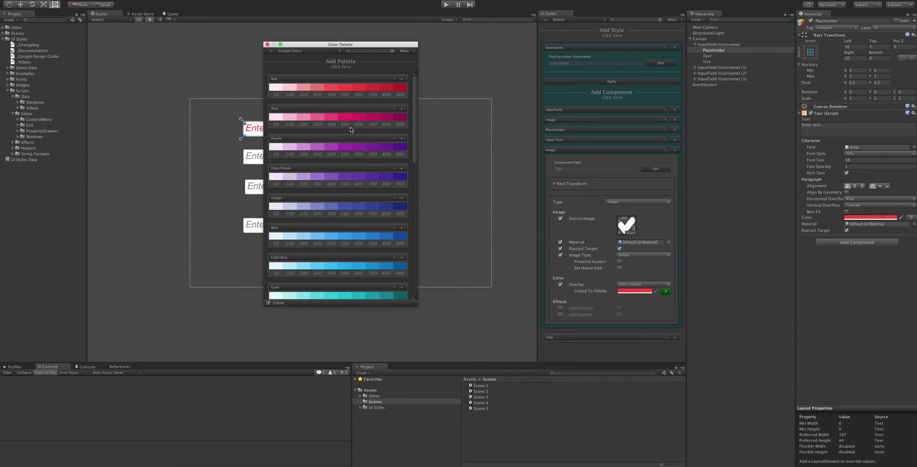
left_click(350, 79)
left_click(370, 143)
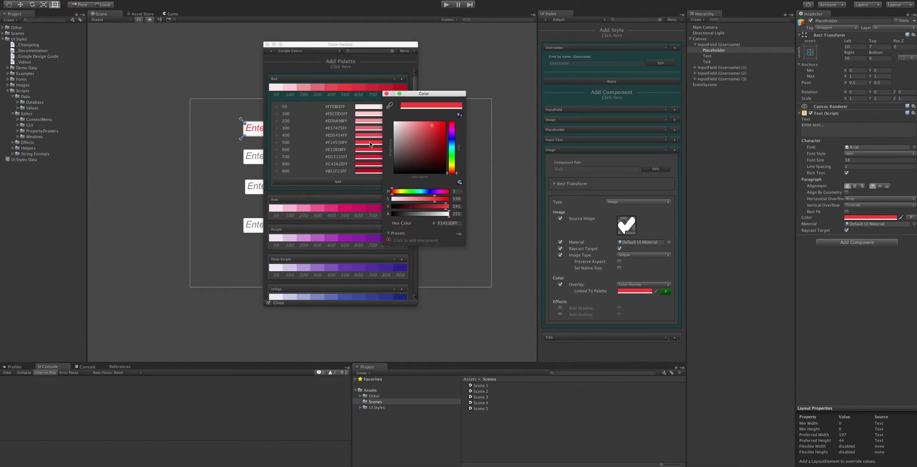
type("68F13CFF")
key("Return")
left_click(387, 93)
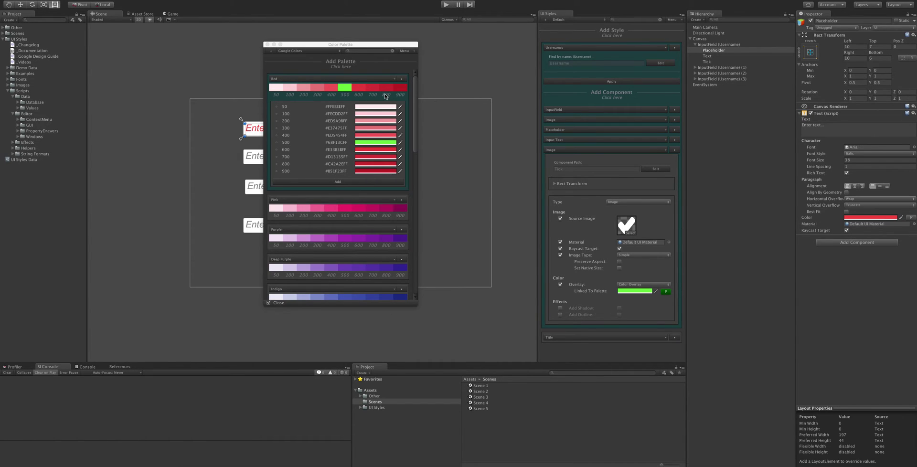
Undo the Red 500 change back to F1453DFF and collapse the Red palette
left_click(372, 143)
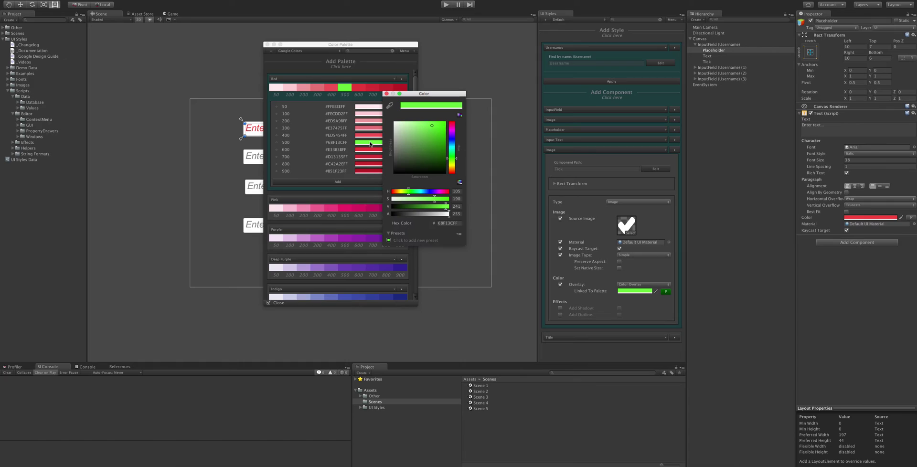
key("super+z")
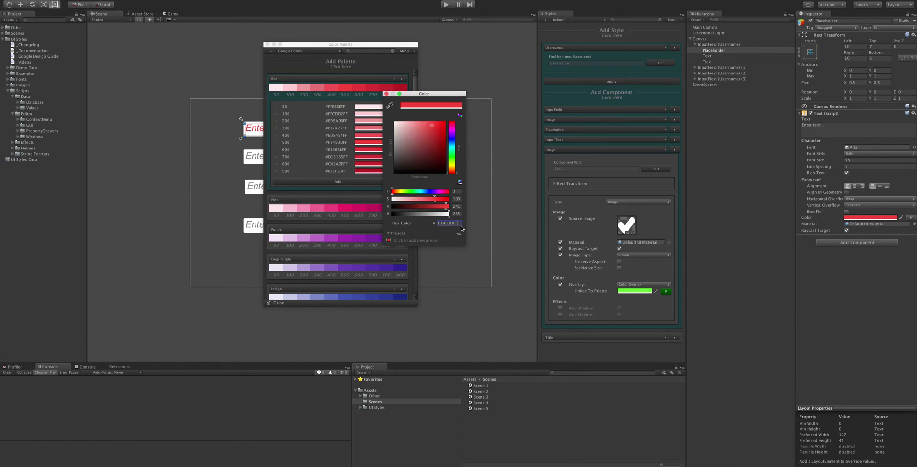
left_click(386, 94)
left_click(360, 77)
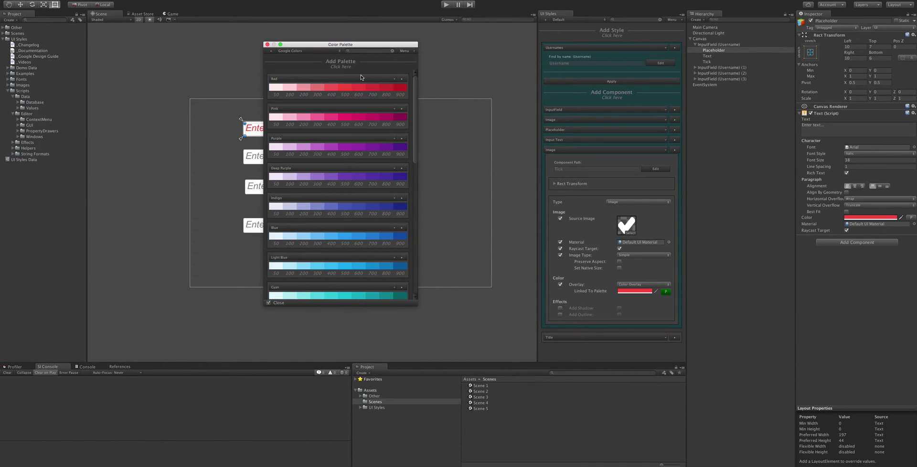
Close the Color Palette window and fold up the Image and Usernames style foldouts
left_click(267, 44)
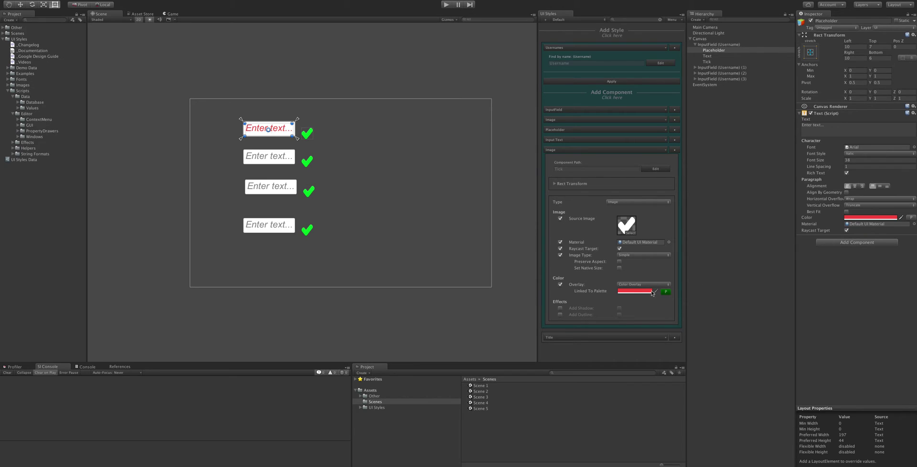
left_click(585, 150)
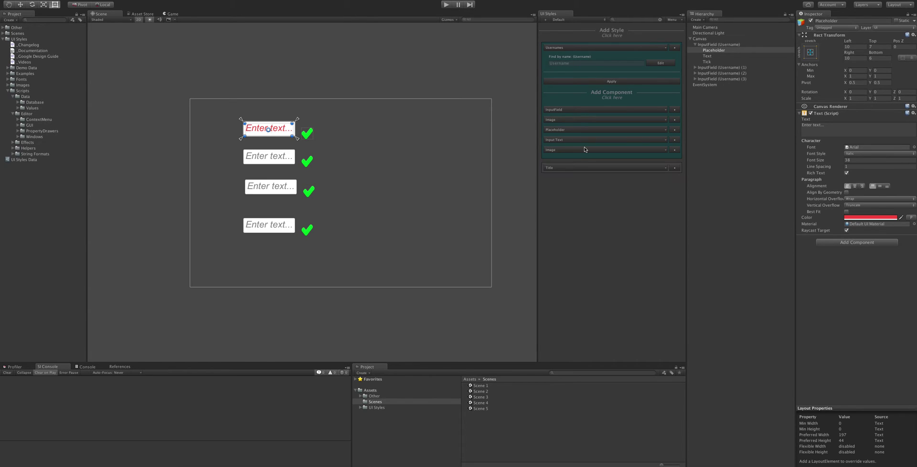
left_click(585, 48)
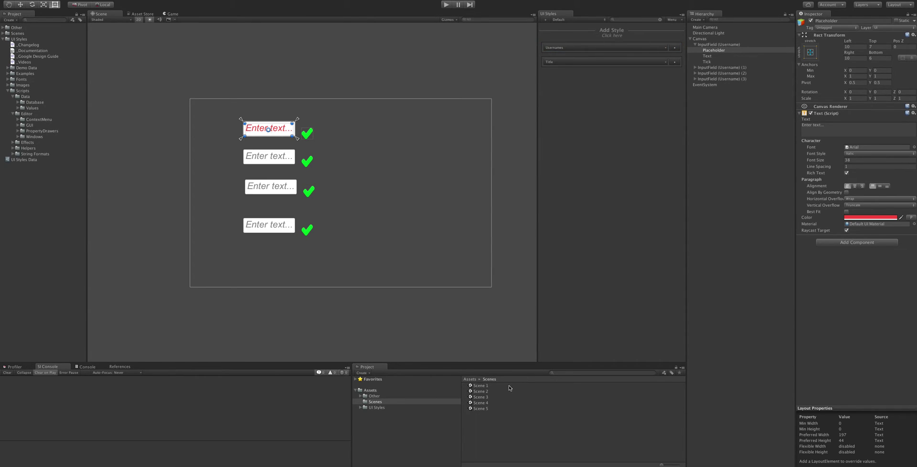
Browse the Project to UI Styles/Examples/Runtime and select Runtime Scene
left_click(376, 408)
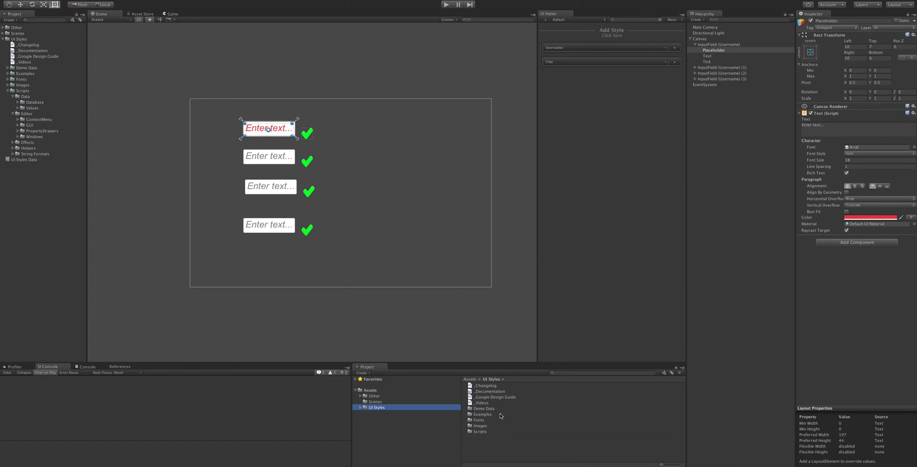
double_click(483, 414)
double_click(493, 385)
left_click(504, 397)
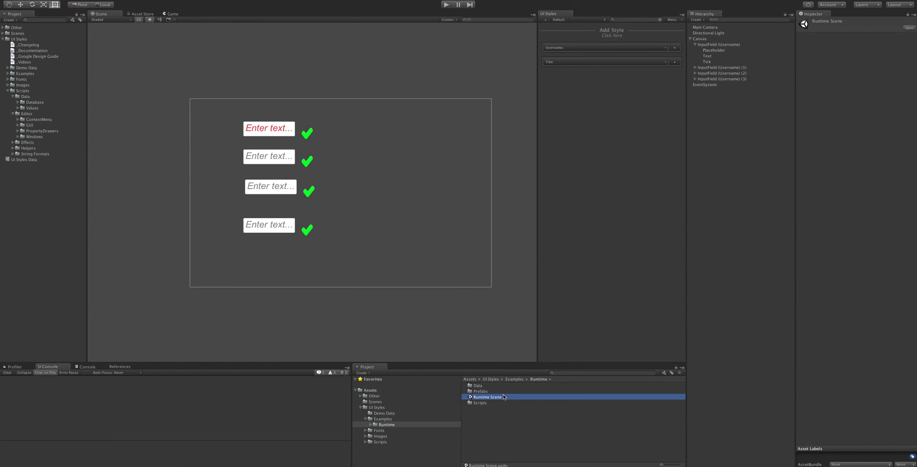
Open Runtime Scene without saving the previous scene, then check the UI Styles menu
double_click(504, 397)
left_click(435, 147)
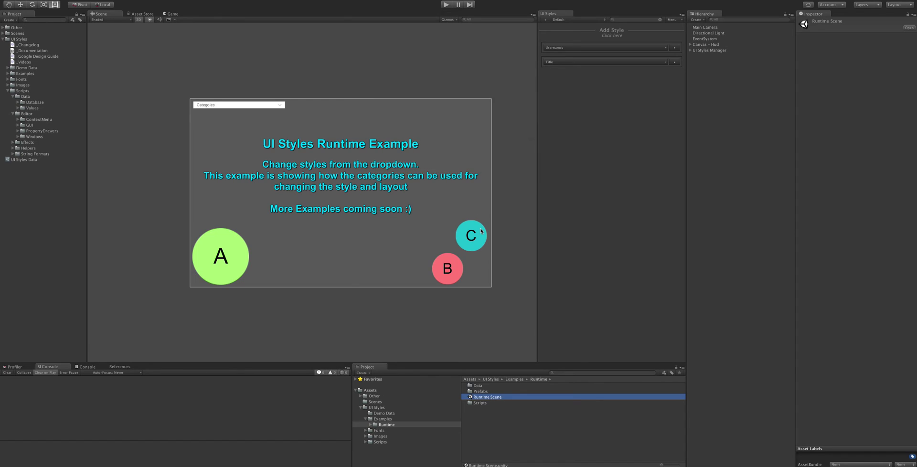
left_click(673, 20)
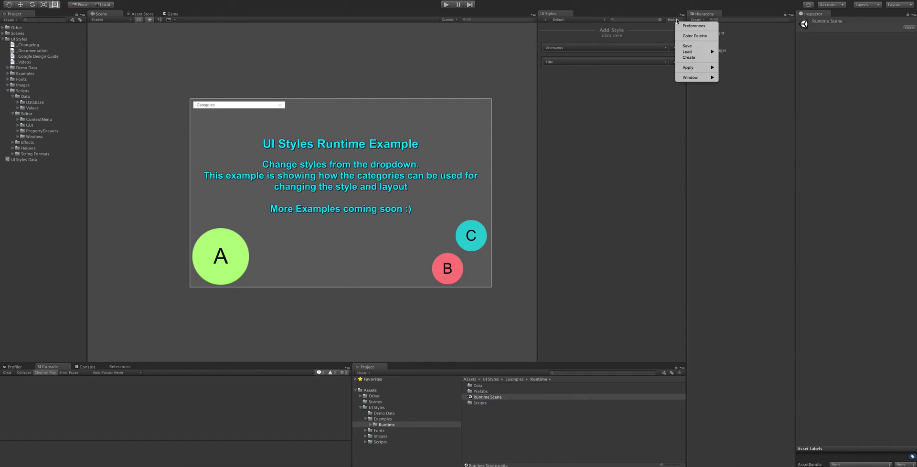
mouse_move(694, 52)
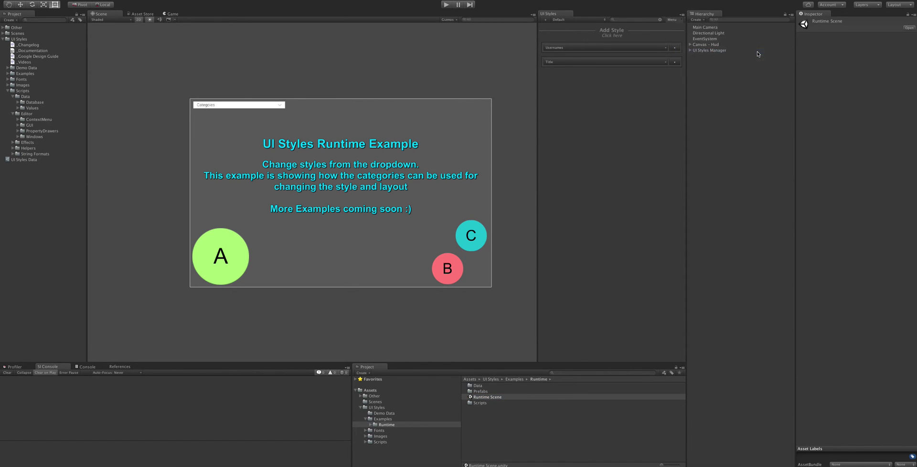
Switch the style layout through Layouts 2 and 3 back to Layout 1, then enter Play mode
left_click(582, 20)
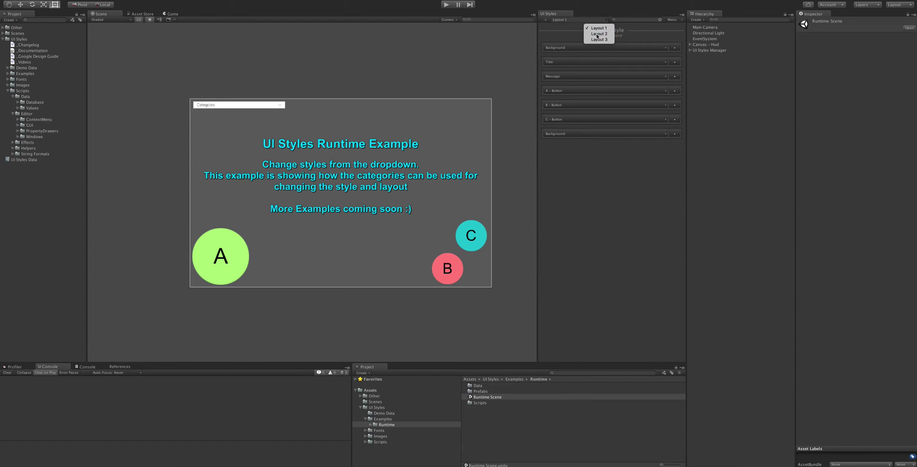
left_click(596, 33)
left_click(582, 19)
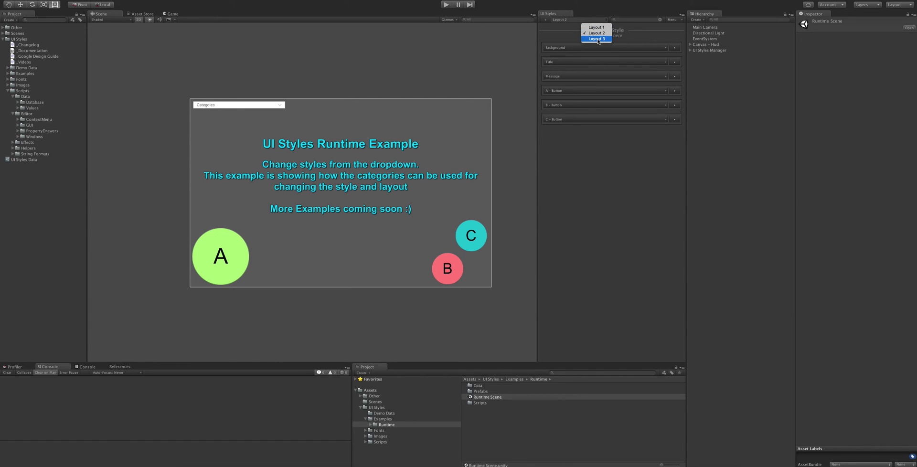
left_click(586, 21)
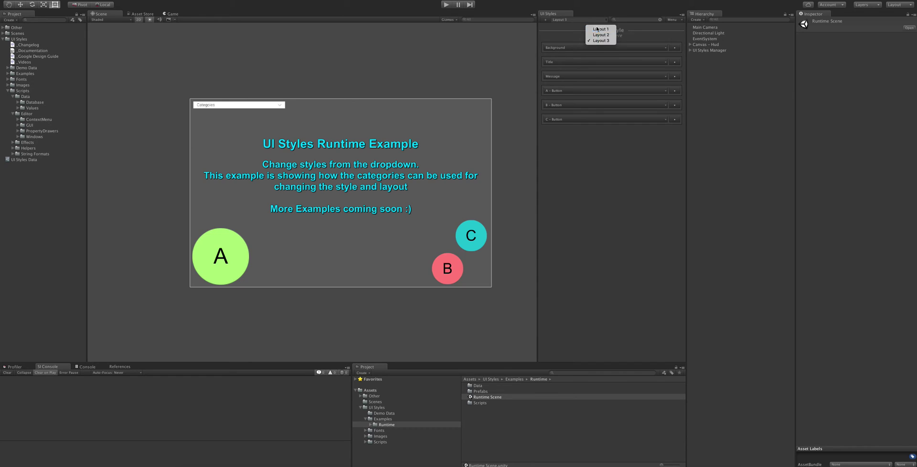
left_click(597, 28)
left_click(446, 4)
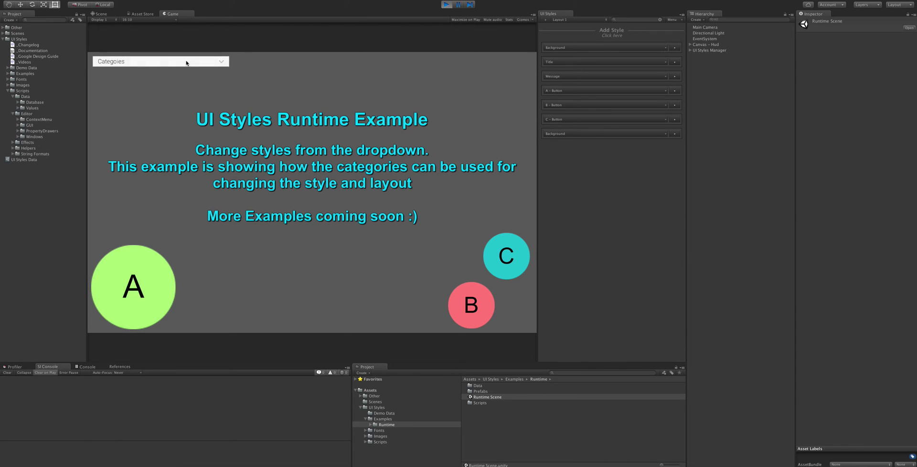
In the running Game view, switch Categories to Layout 2, Layout 3, Layout 1, then Layout 2
left_click(148, 62)
left_click(146, 79)
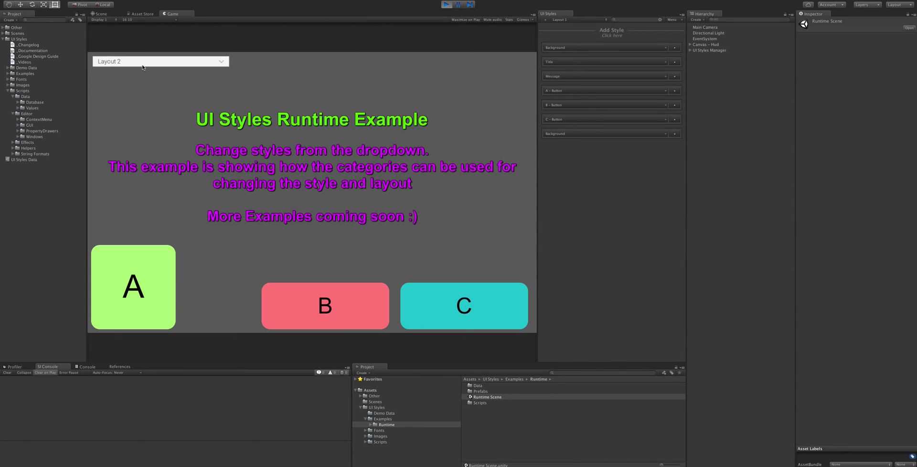
left_click(200, 66)
left_click(133, 90)
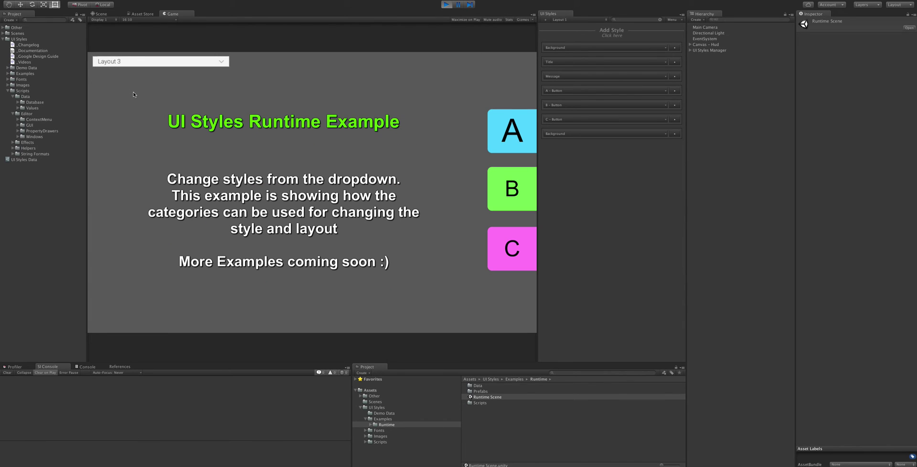
left_click(144, 61)
left_click(148, 69)
left_click(147, 67)
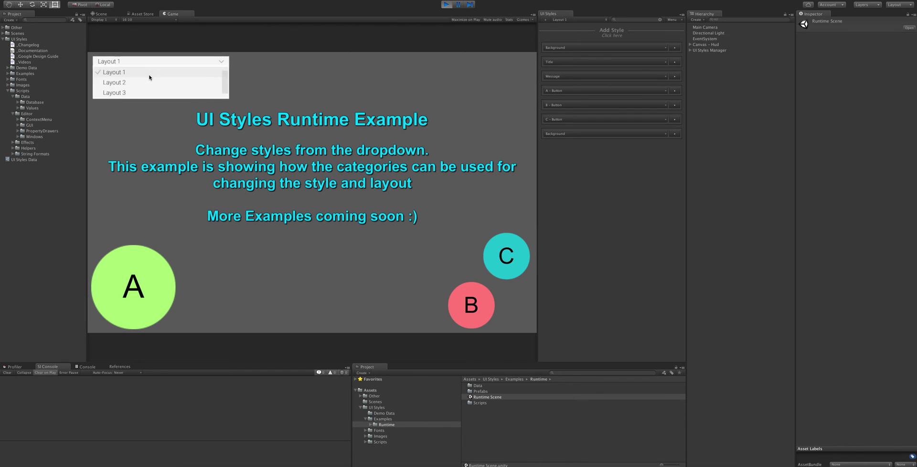
left_click(146, 81)
Keep cycling through Layouts 3, 2, 3 and 1, finishing on Layout 2
left_click(149, 67)
left_click(144, 91)
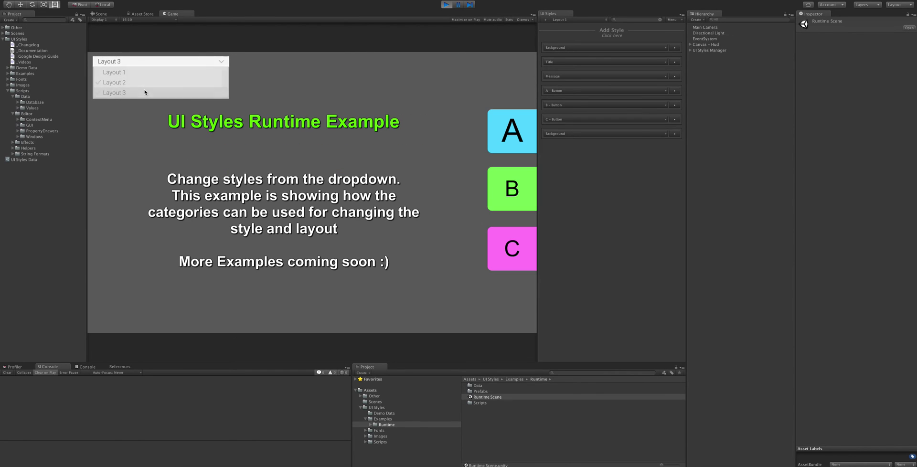
left_click(144, 61)
left_click(140, 83)
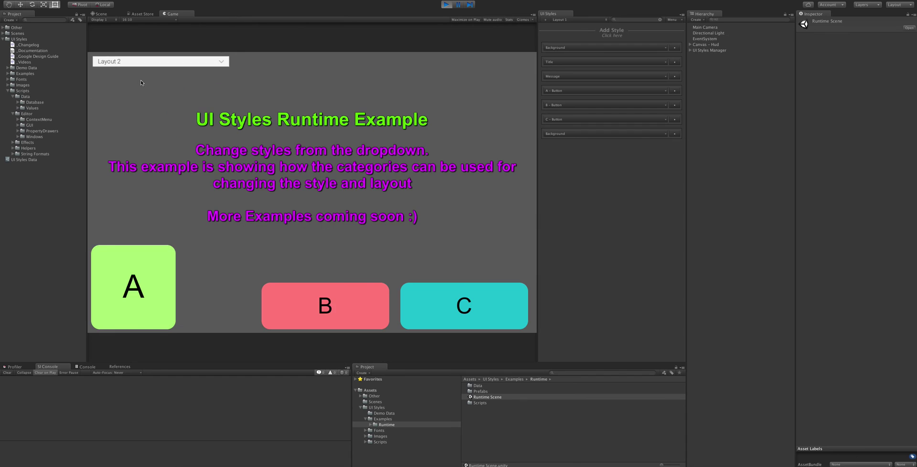
left_click(144, 62)
left_click(139, 92)
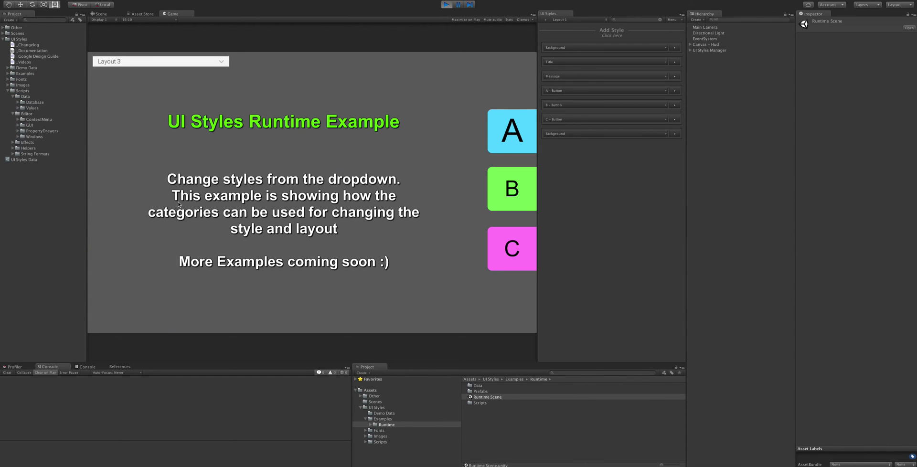
left_click(166, 61)
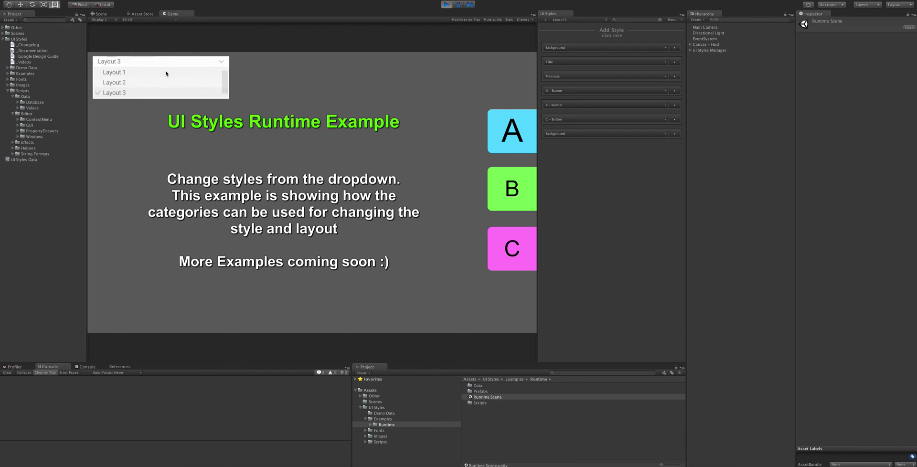
left_click(165, 72)
left_click(163, 61)
left_click(165, 82)
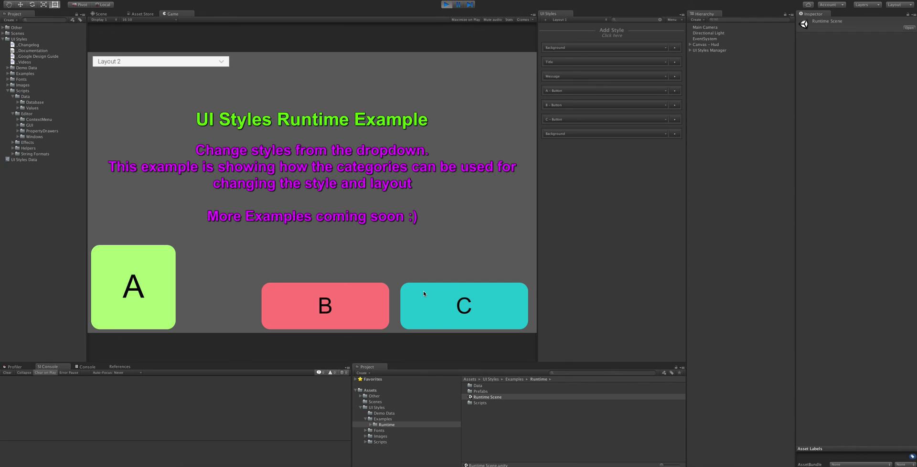
Exit Play mode to return to editing Runtime Scene, keeping Layout 2 as the styles layout
left_click(446, 4)
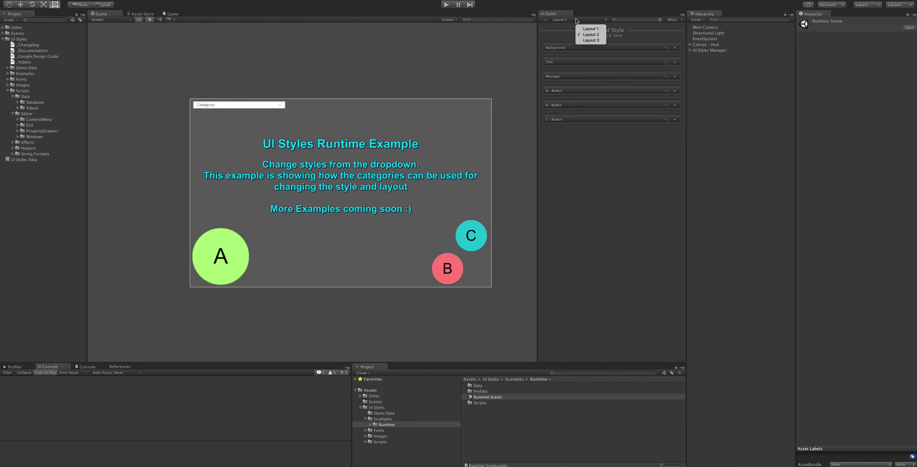